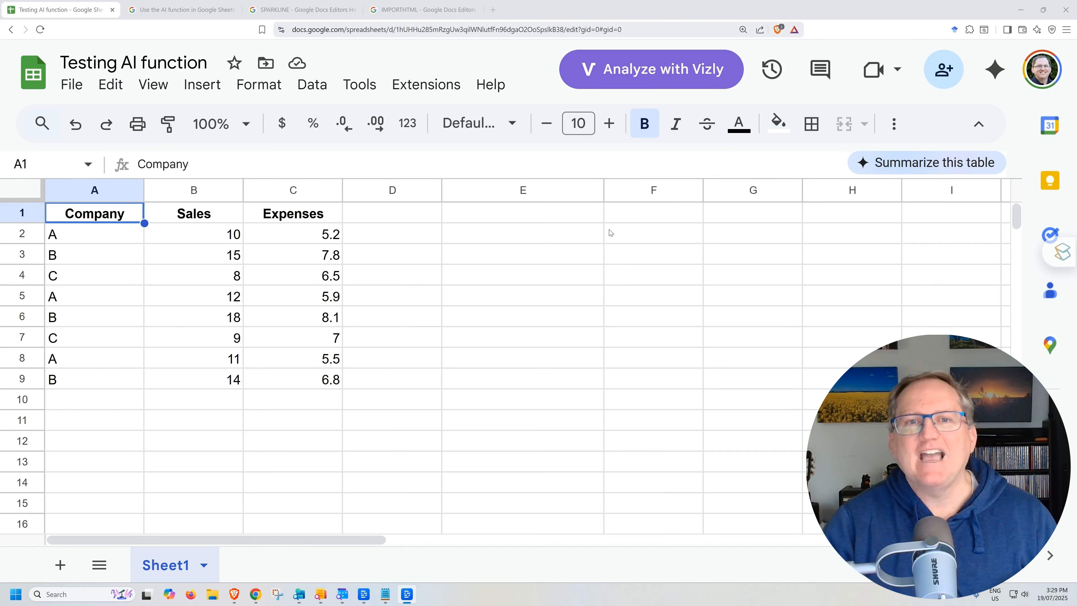
Step: Paste the formula =ai("Write sales figure in a sentence",B2) into cell E2
left_click(483, 236)
type("=ai(\"Write sales figure in a sentence\",B2)")
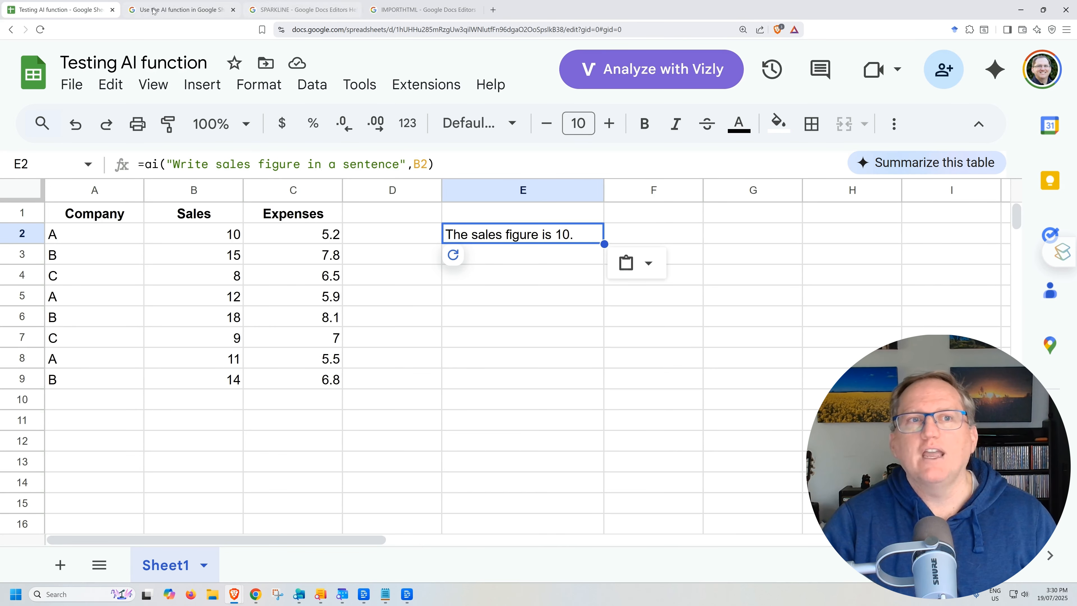
Step: Read the help article on using the AI function in Google Sheets and its example prompts
left_click(163, 12)
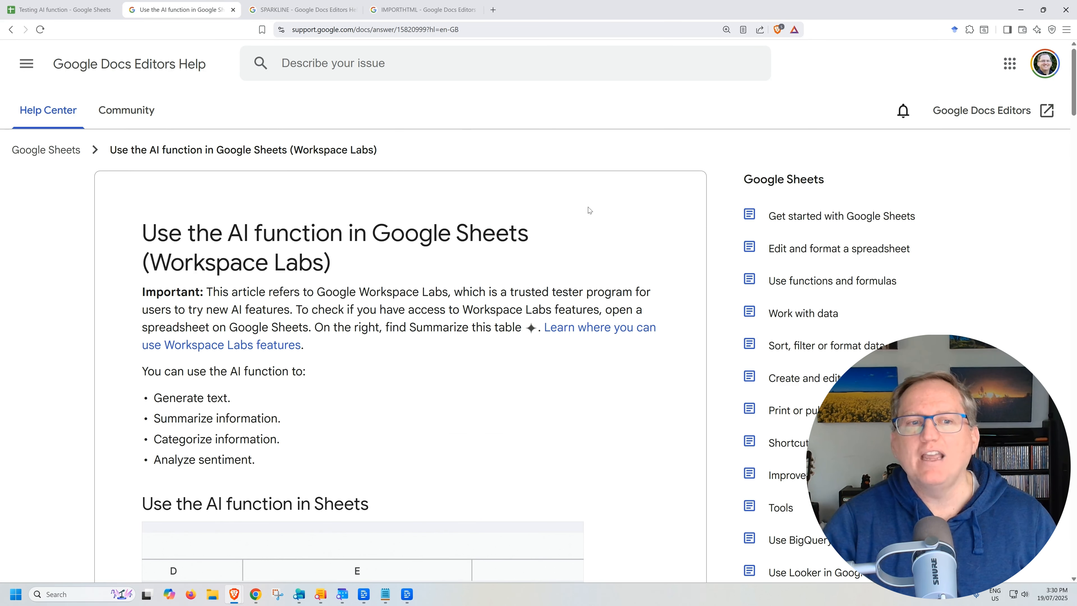
scroll(569, 217, "down", 2)
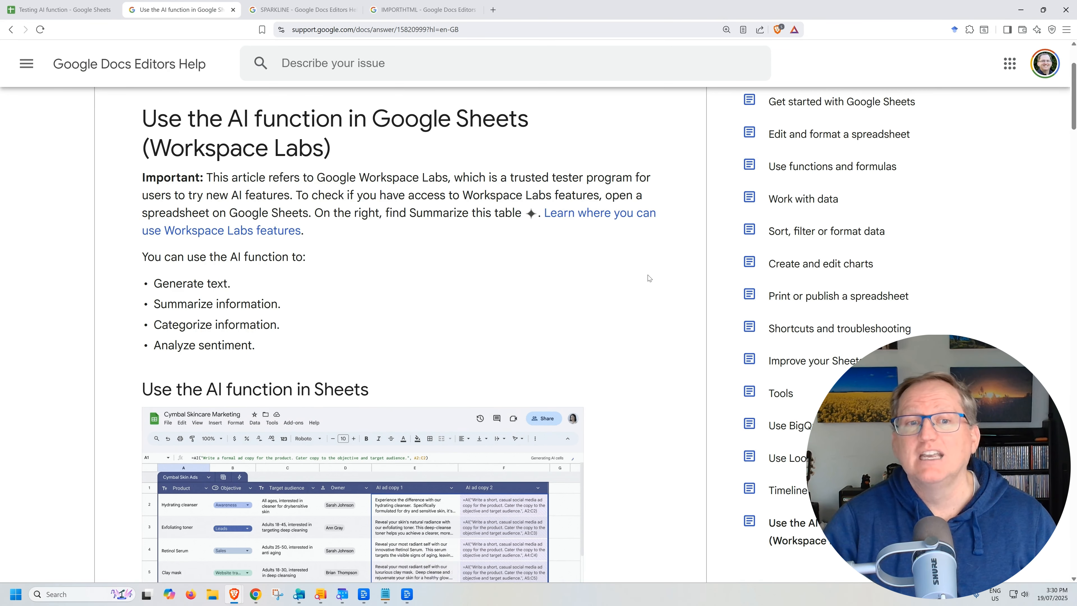
scroll(644, 264, "down", 4)
scroll(648, 263, "down", 6)
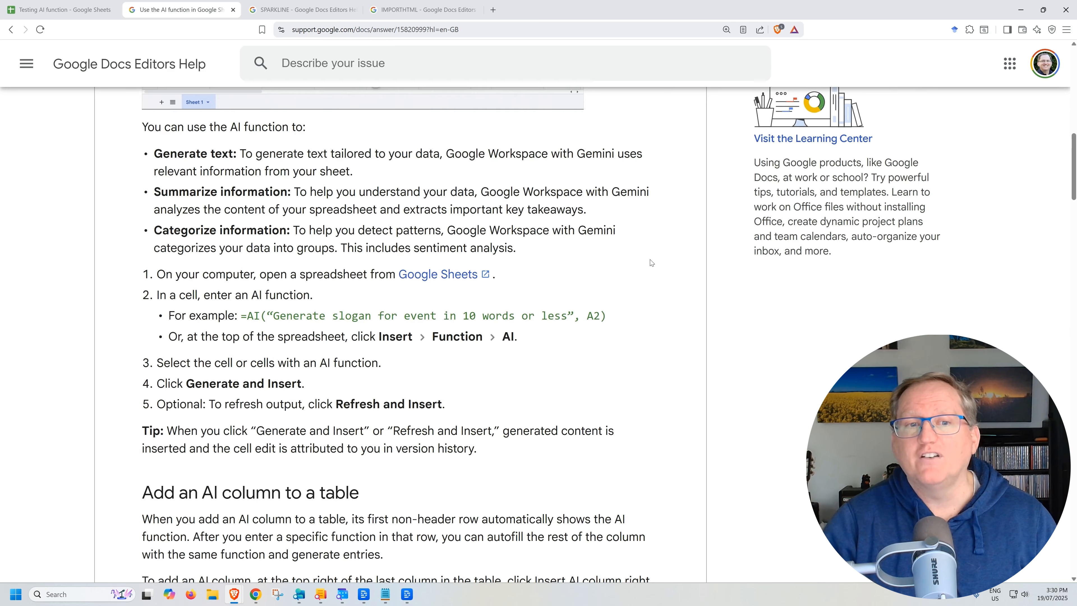
scroll(407, 193, "down", 10)
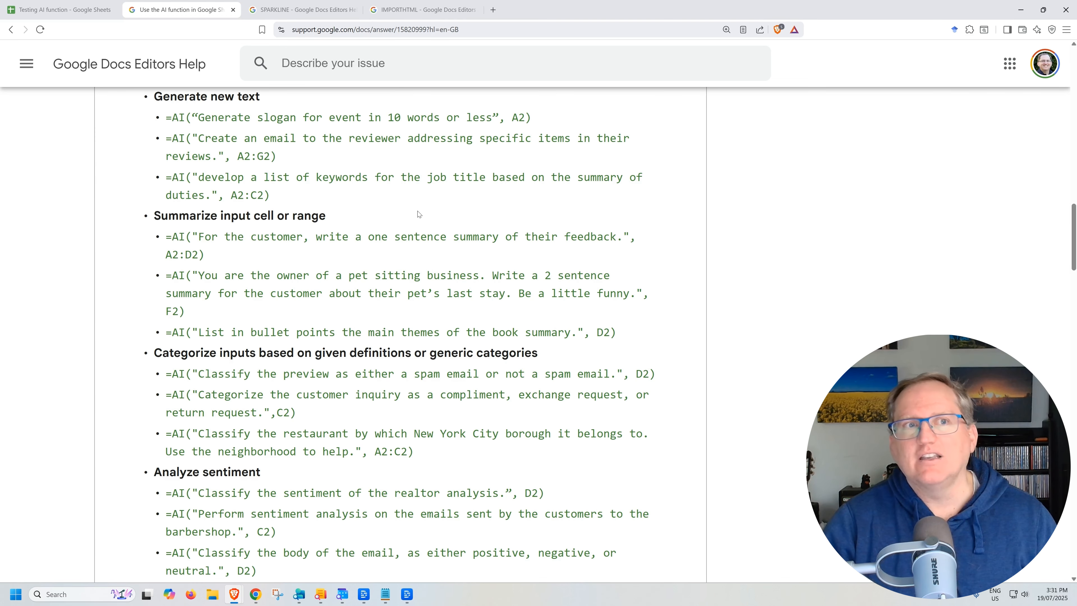
left_click(59, 10)
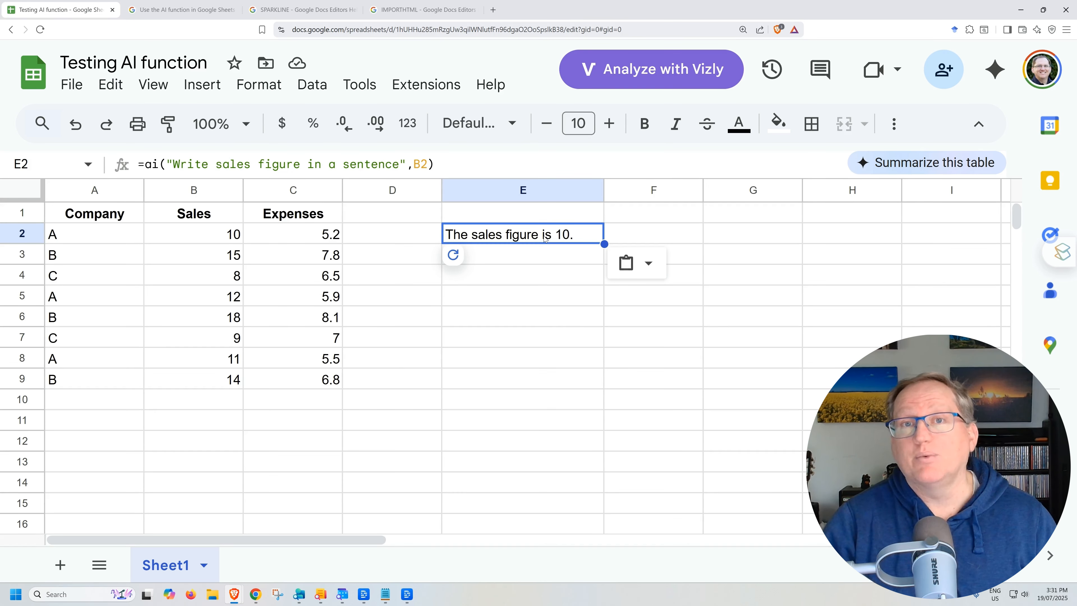
Step: Inspect the AI formula in E2 and its prompt and range arguments
left_click(528, 266)
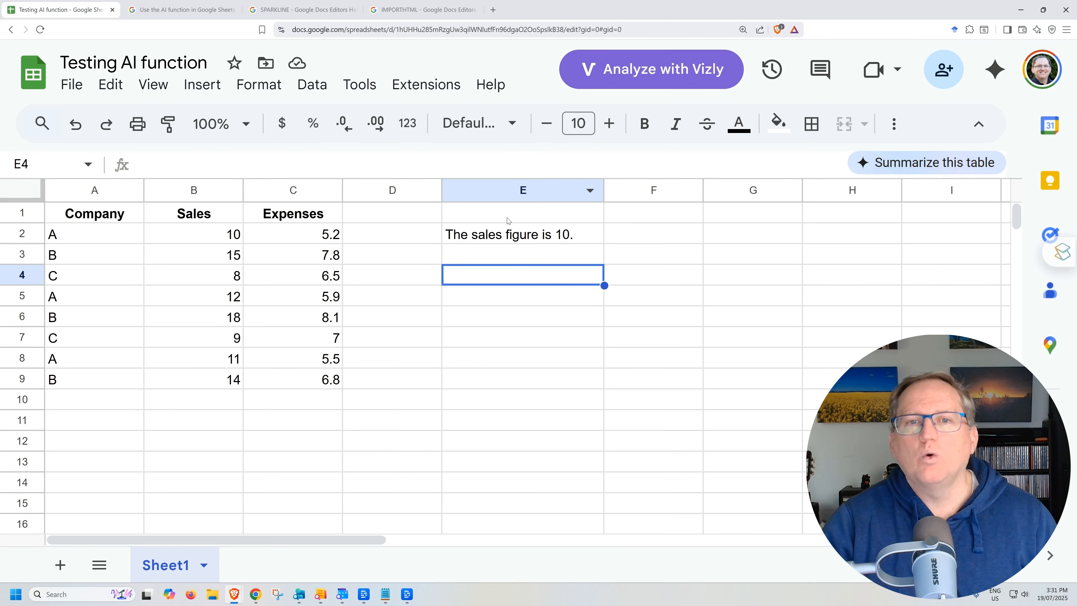
left_click(507, 229)
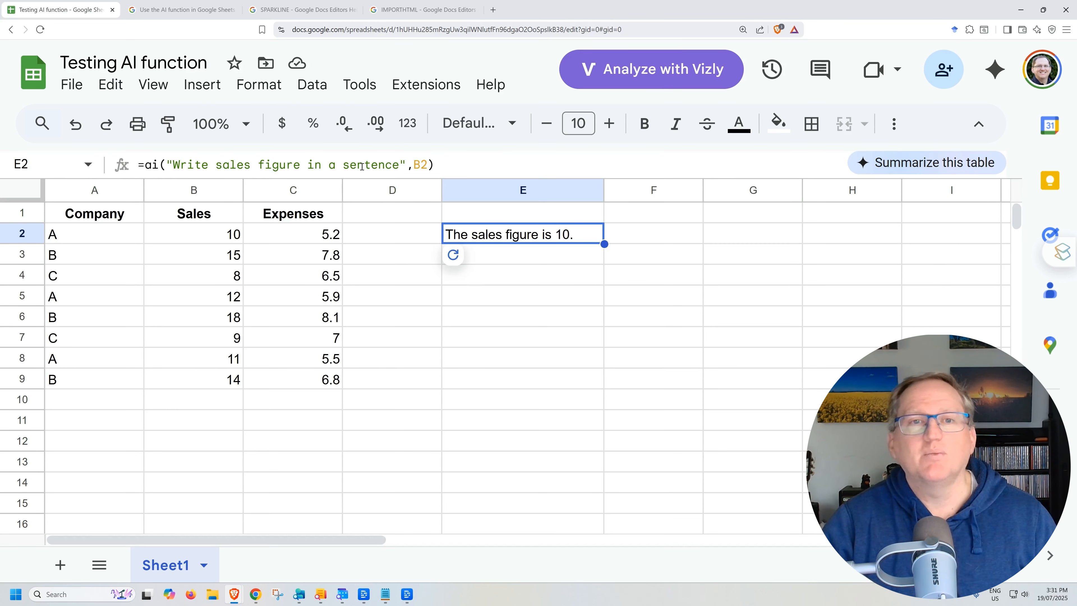
left_click_drag(414, 165, 429, 165)
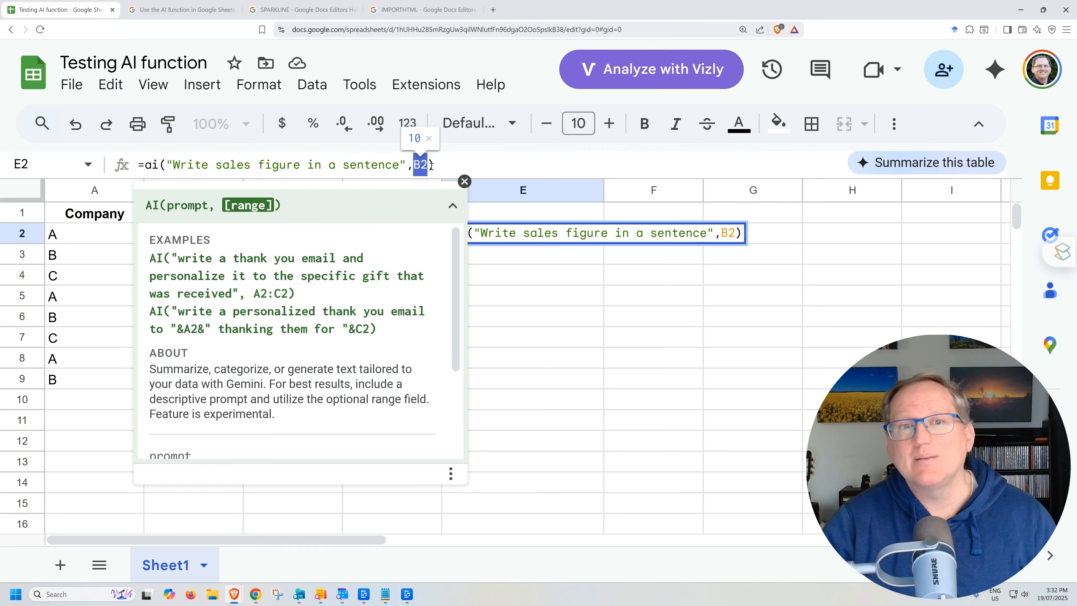
left_click(781, 159)
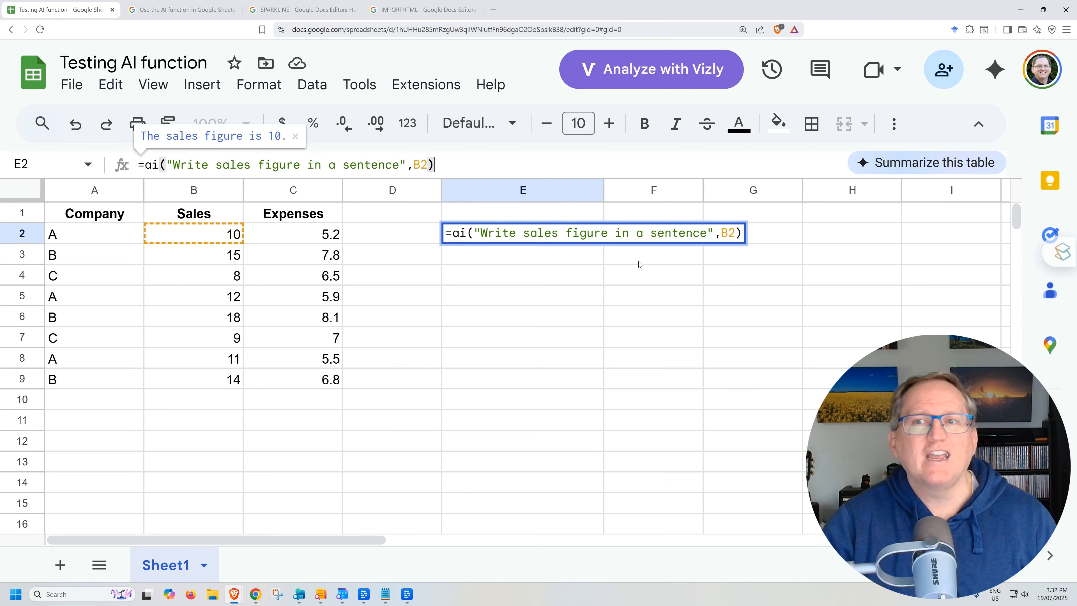
Step: Have Gemini summarize this table and read through the summary and suggestions
left_click(941, 164)
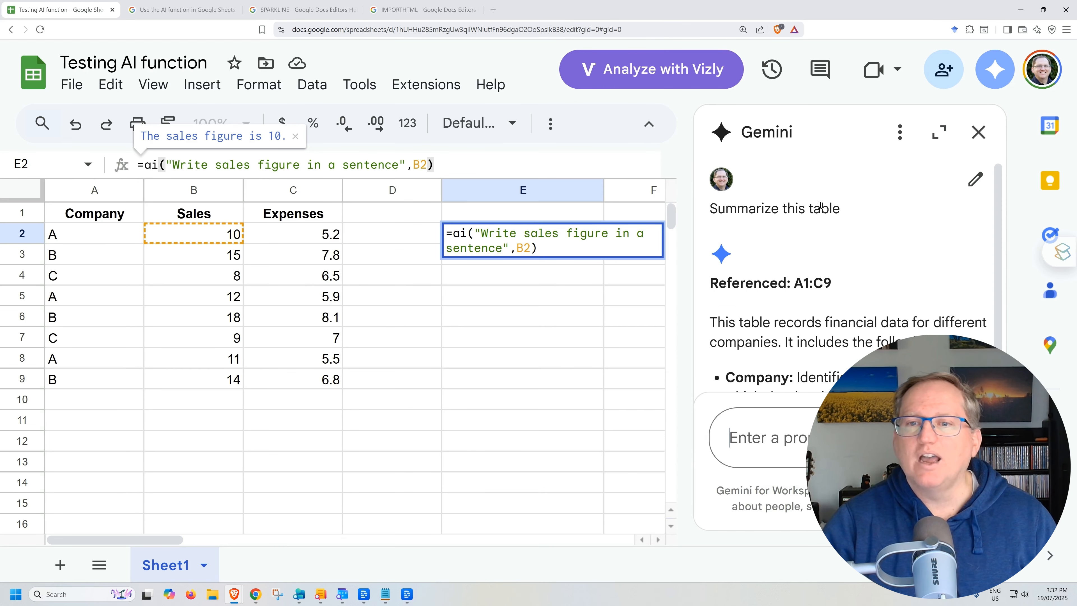
left_click_drag(998, 299, 993, 241)
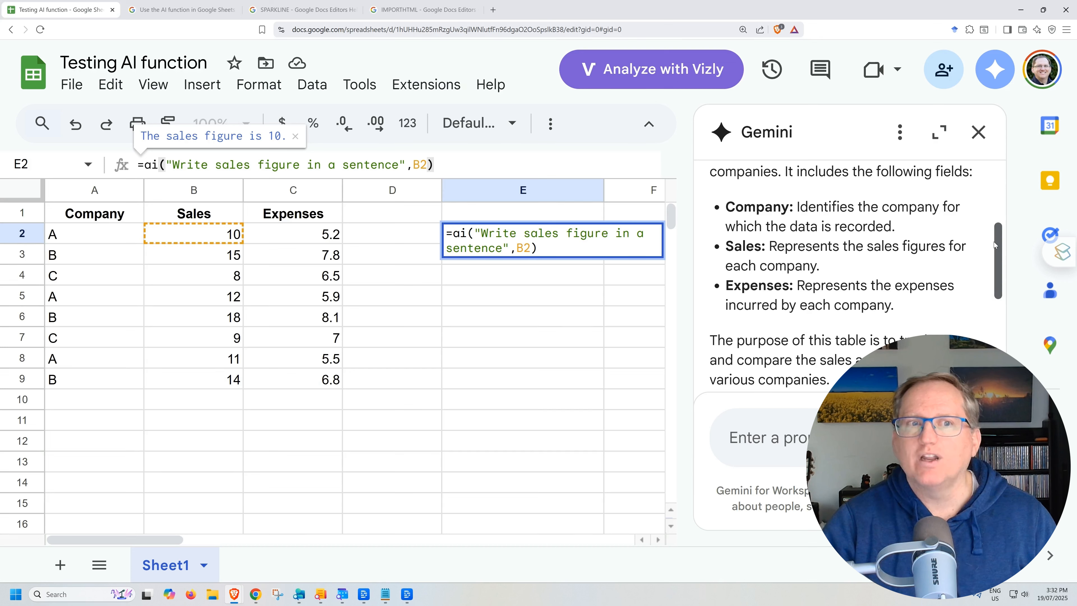
left_click_drag(993, 242, 988, 346)
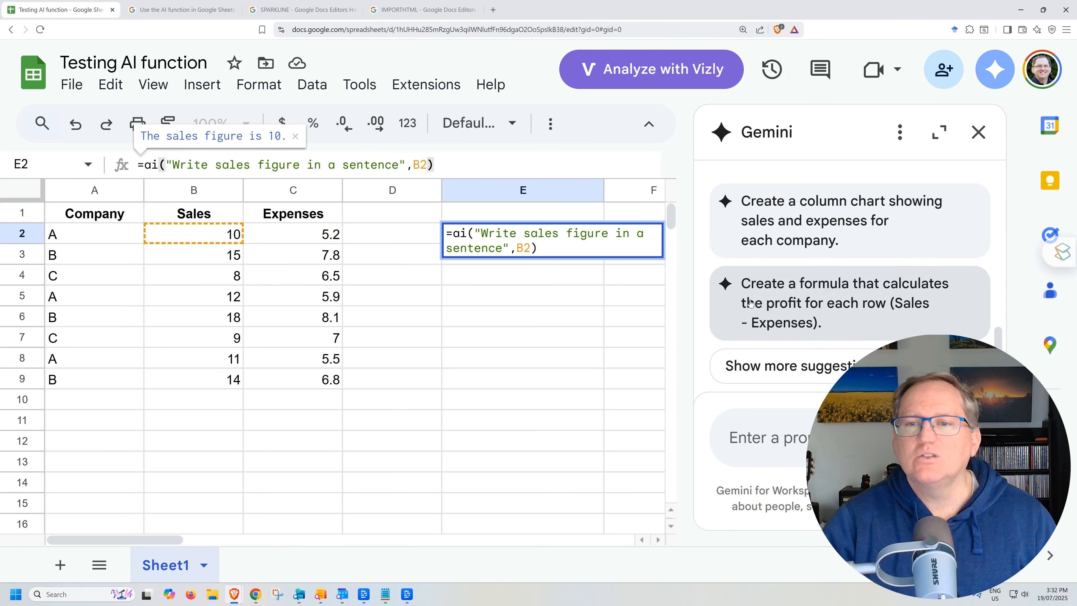
left_click(791, 366)
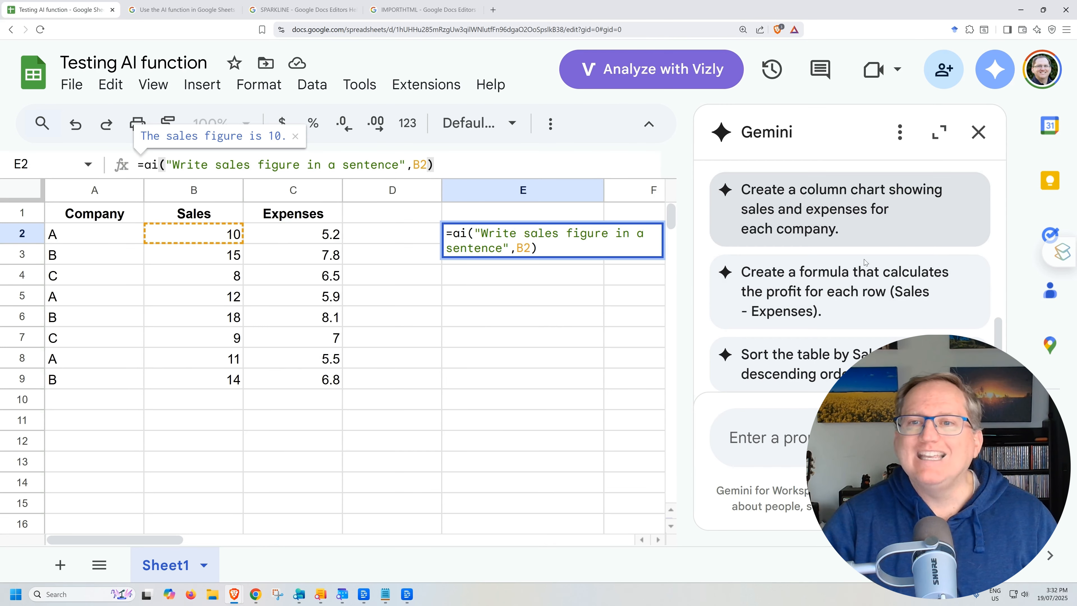
scroll(856, 241, "up", 3)
scroll(876, 282, "down", 3)
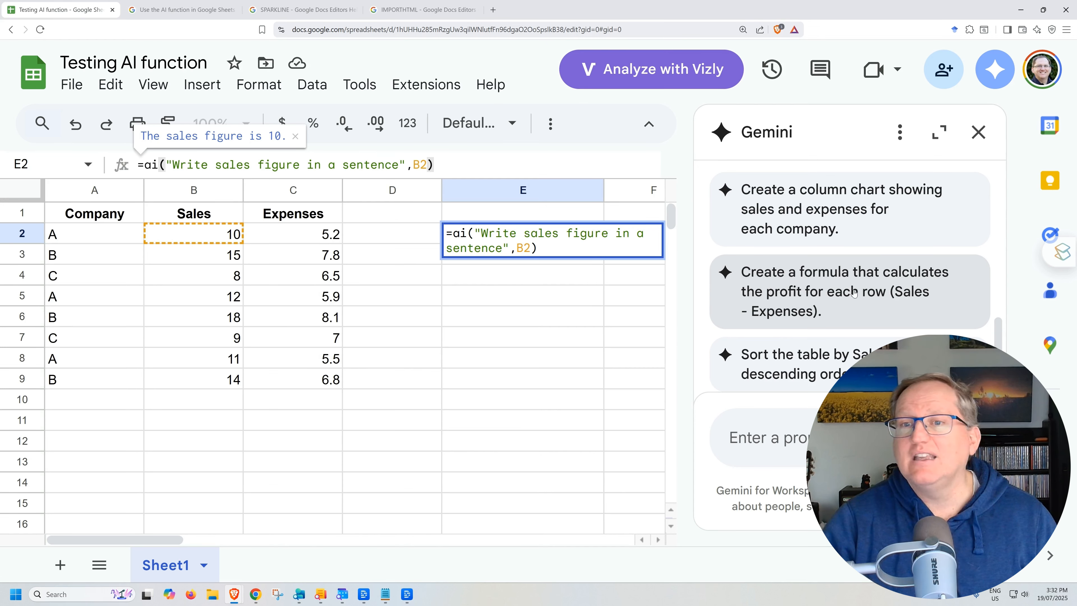
Step: Ask Gemini for a formula calculating profit per row (Sales - Expenses) and insert it to fill D2:D9
left_click(833, 290)
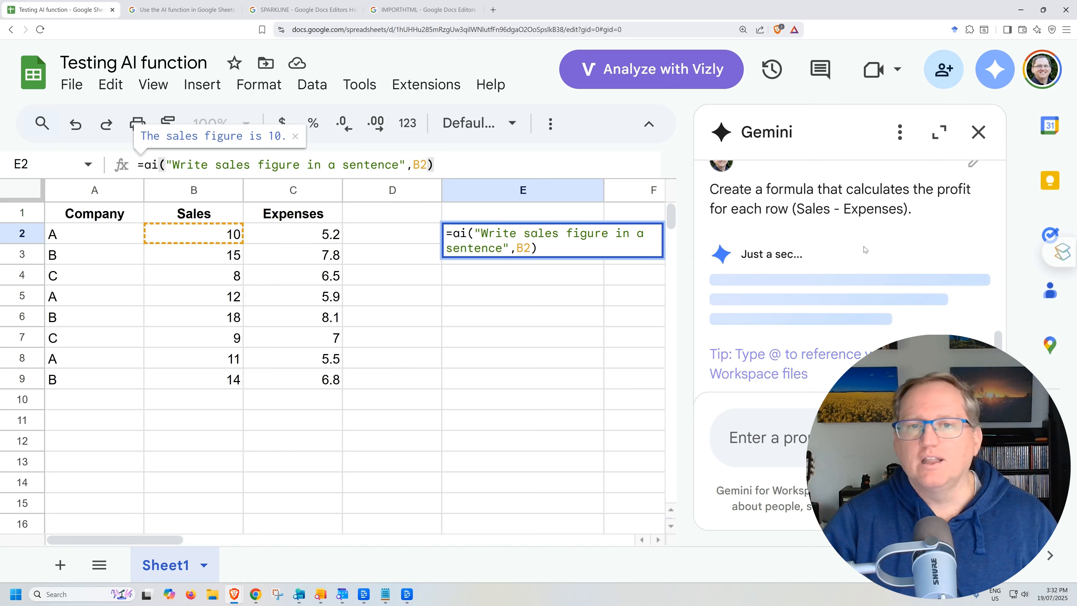
scroll(911, 225, "down", 5)
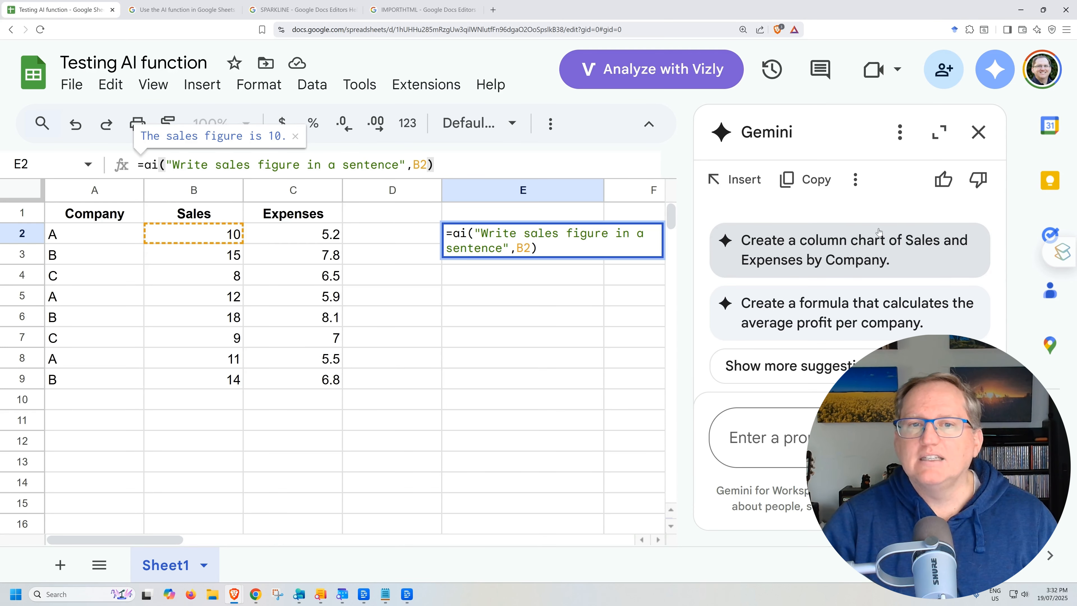
scroll(862, 239, "up", 3)
left_click_drag(709, 244, 820, 244)
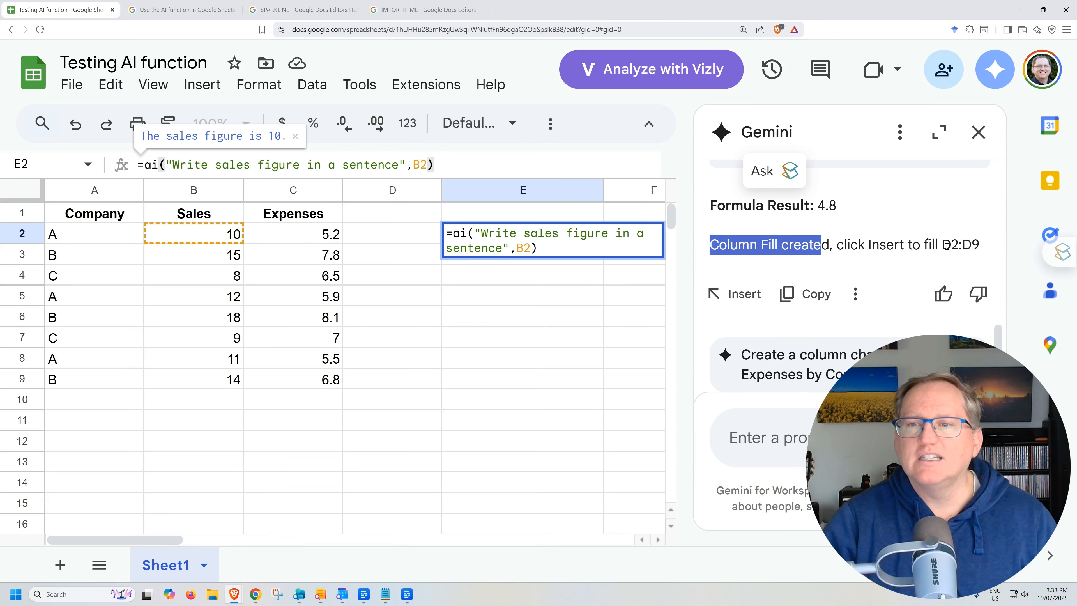
left_click(728, 296)
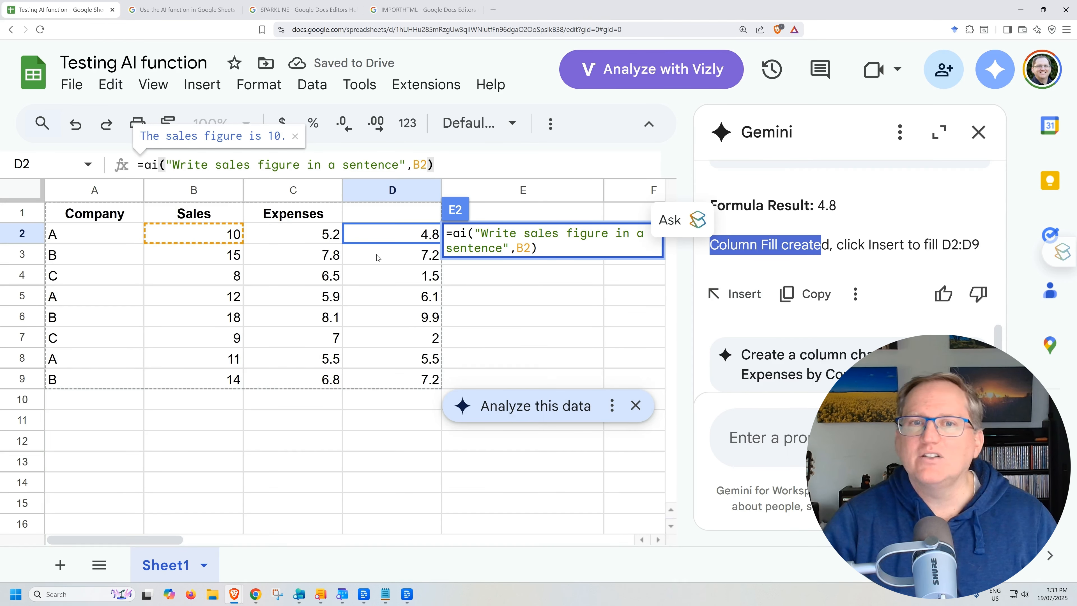
left_click(858, 245)
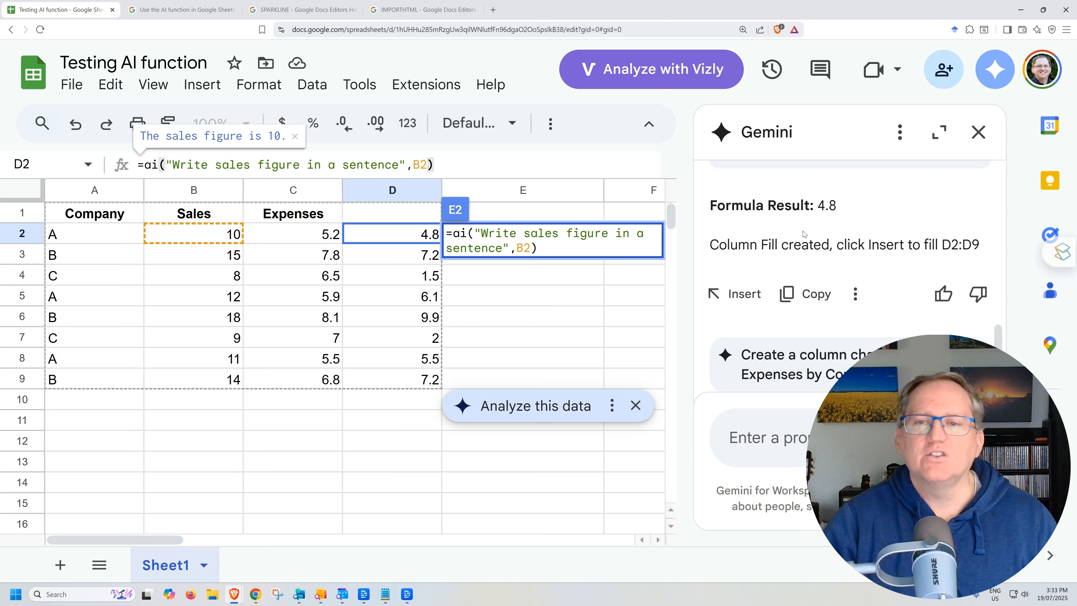
Step: Ask Gemini to draw a scatterplot of sales vs expenses
scroll(828, 211, "down", 3)
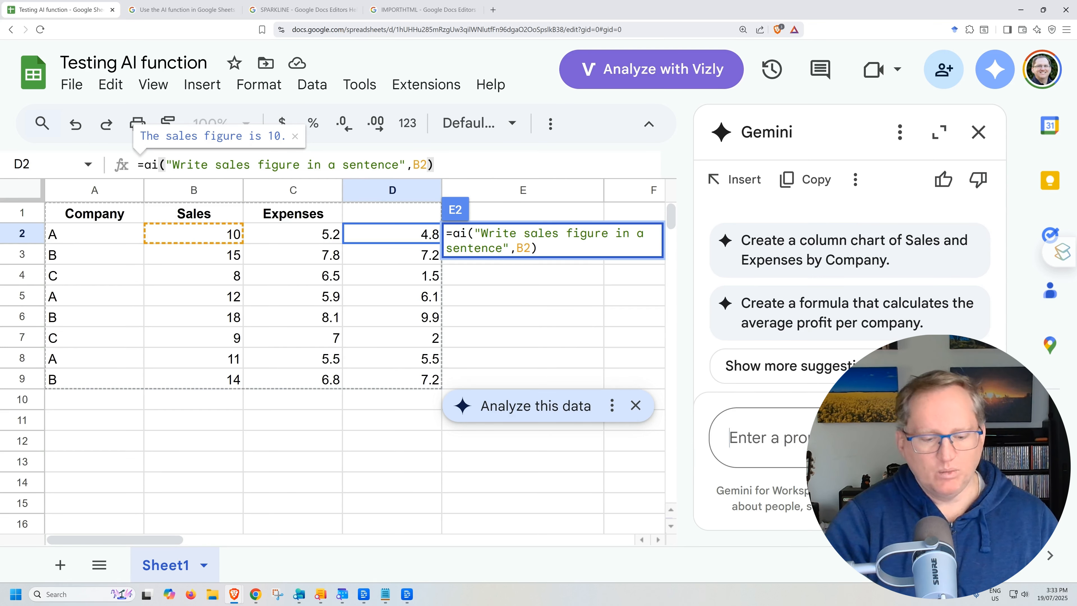
type("draw a scat")
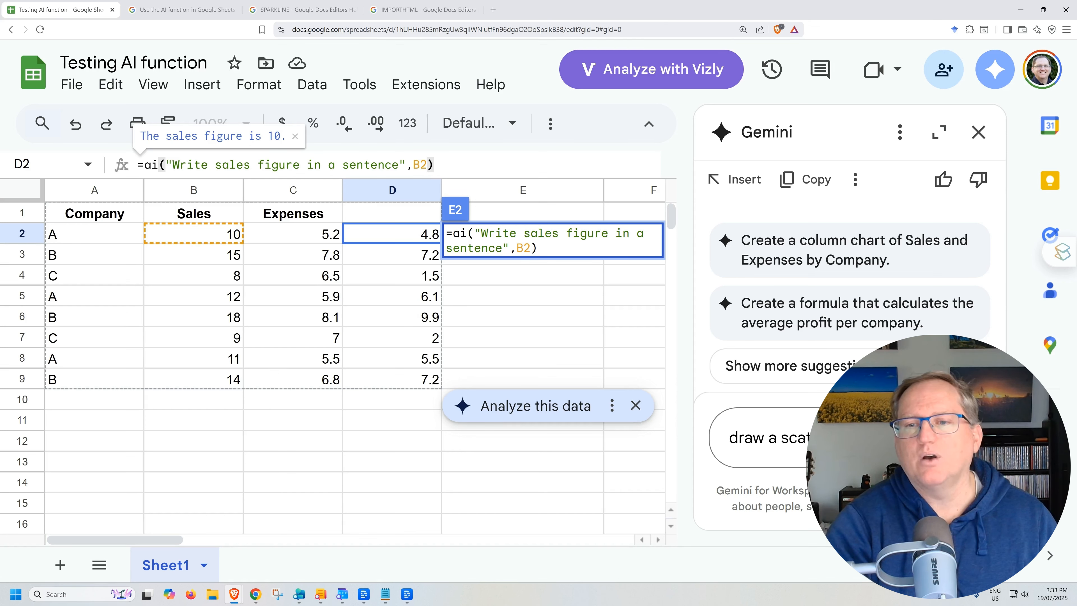
type("terplot of sales vs expenses")
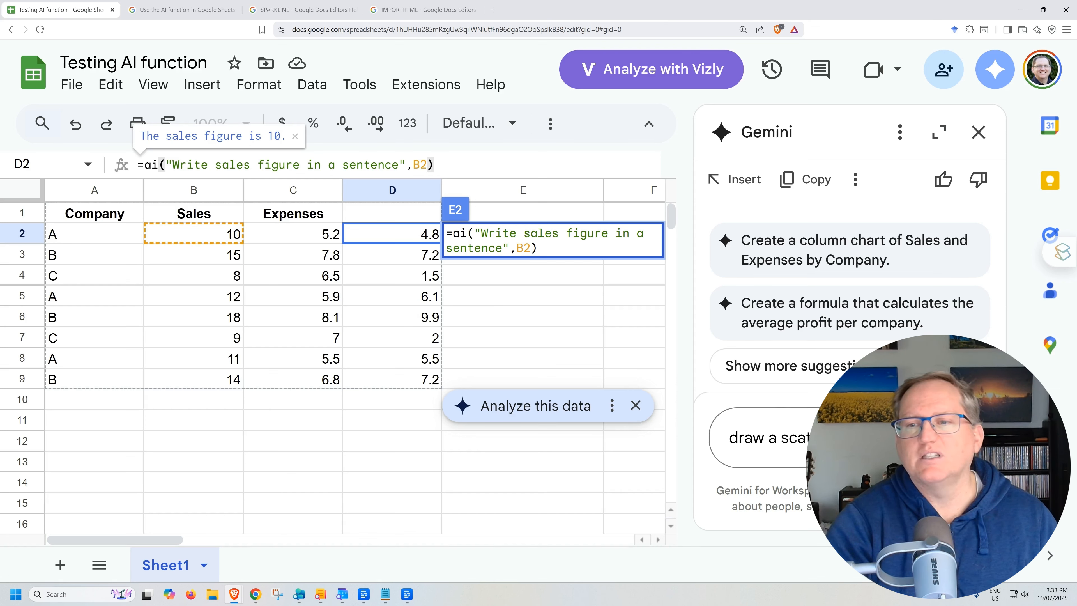
key("Return")
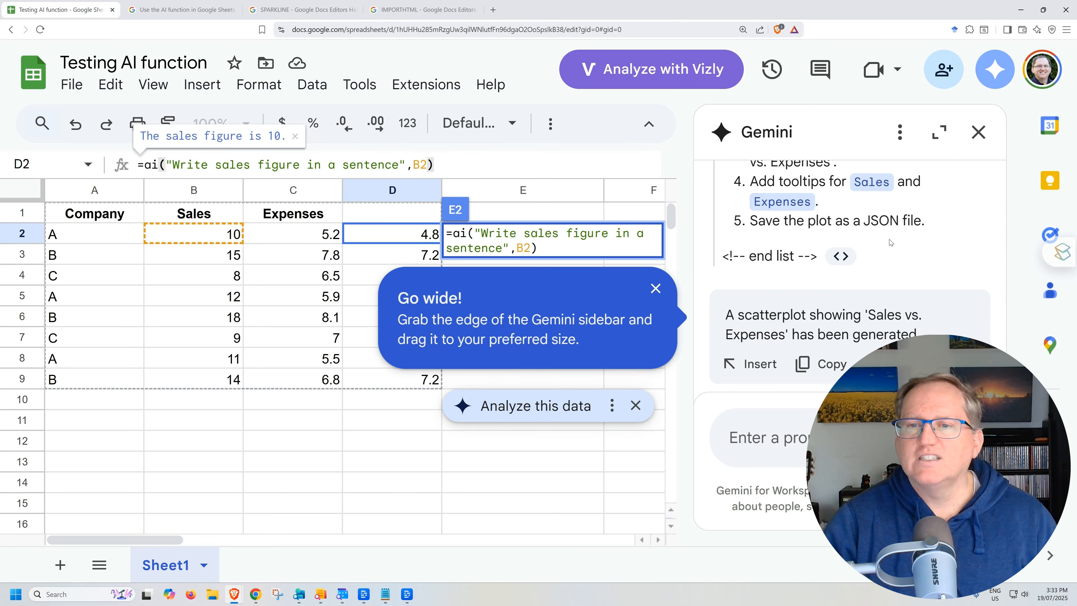
Step: Examine the generated Sales vs. Expenses scatterplot and its options
scroll(911, 249, "up", 5)
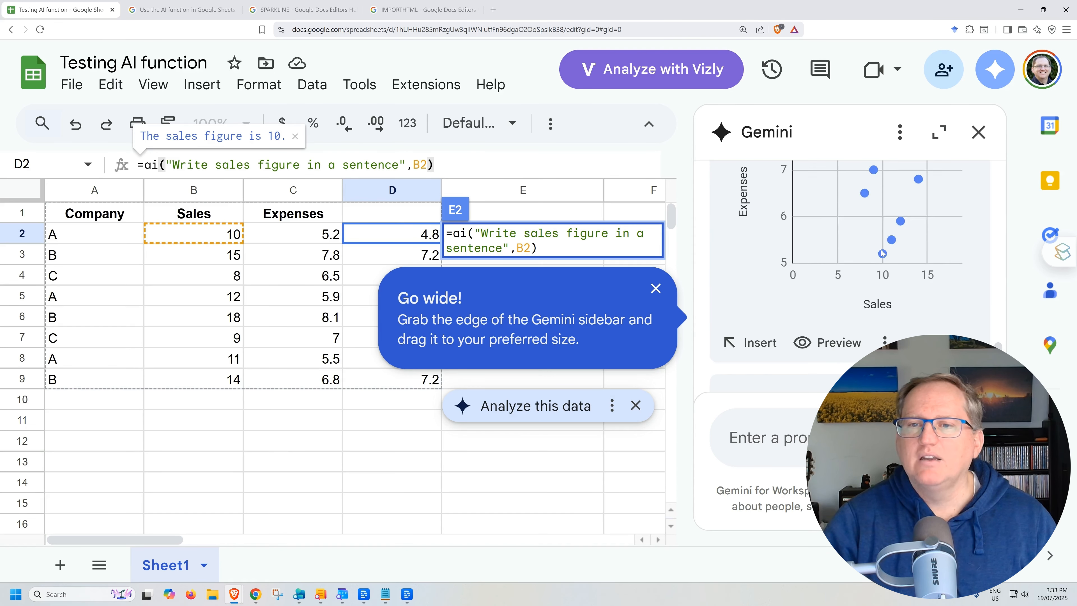
scroll(788, 257, "down", 3)
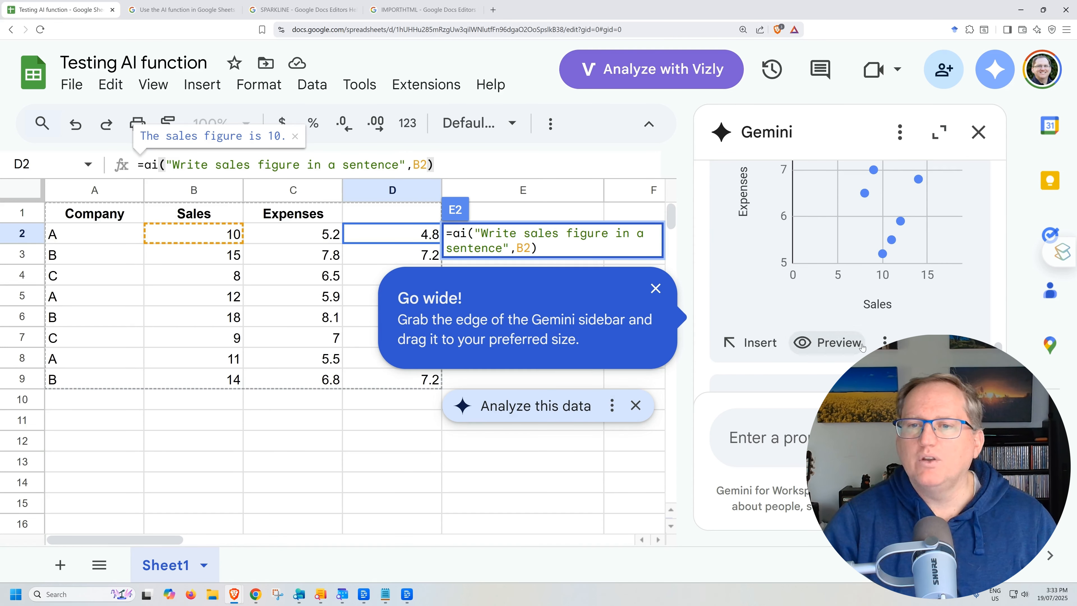
left_click(884, 342)
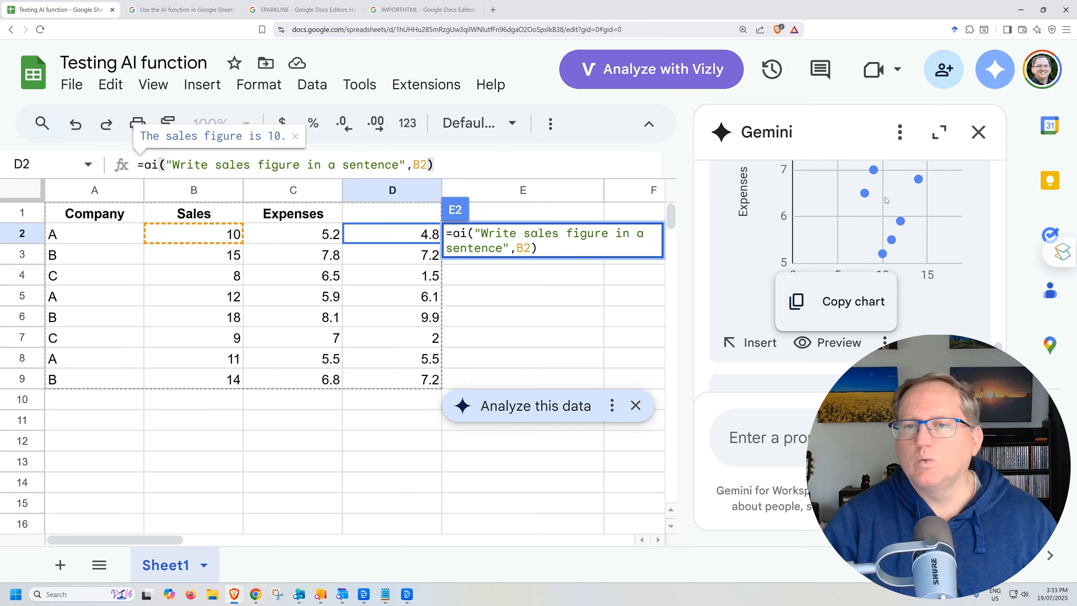
left_click(774, 264)
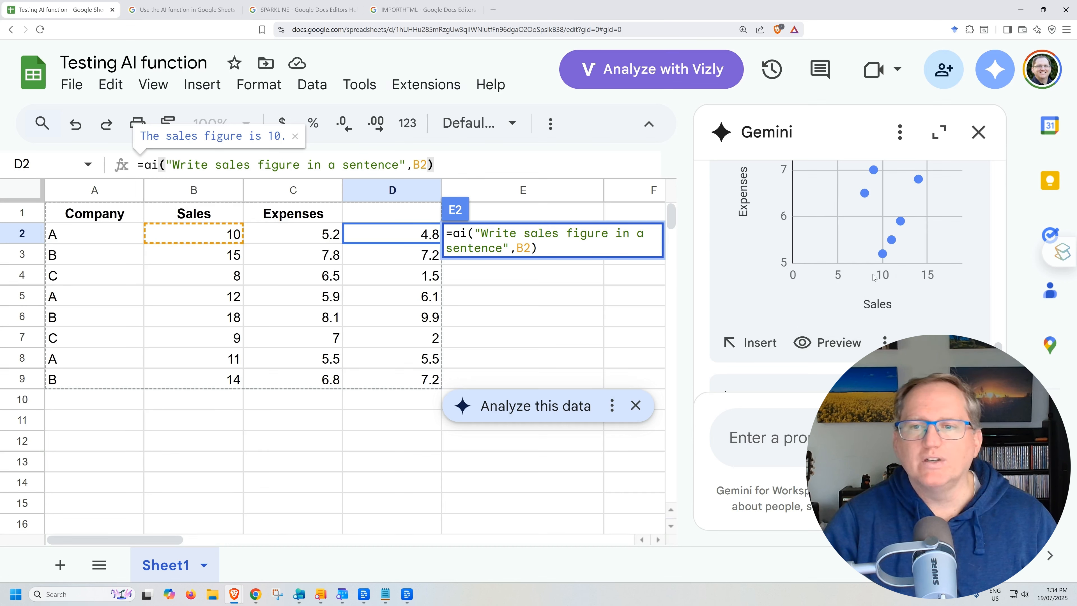
scroll(934, 291, "up", 3)
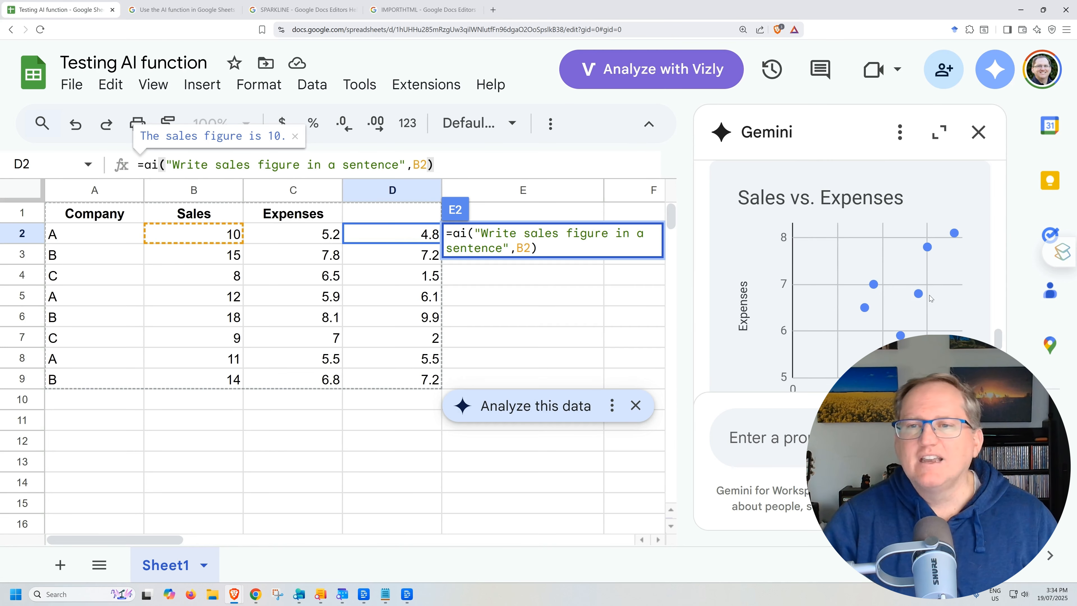
scroll(925, 296, "up", 3)
scroll(915, 298, "down", 10)
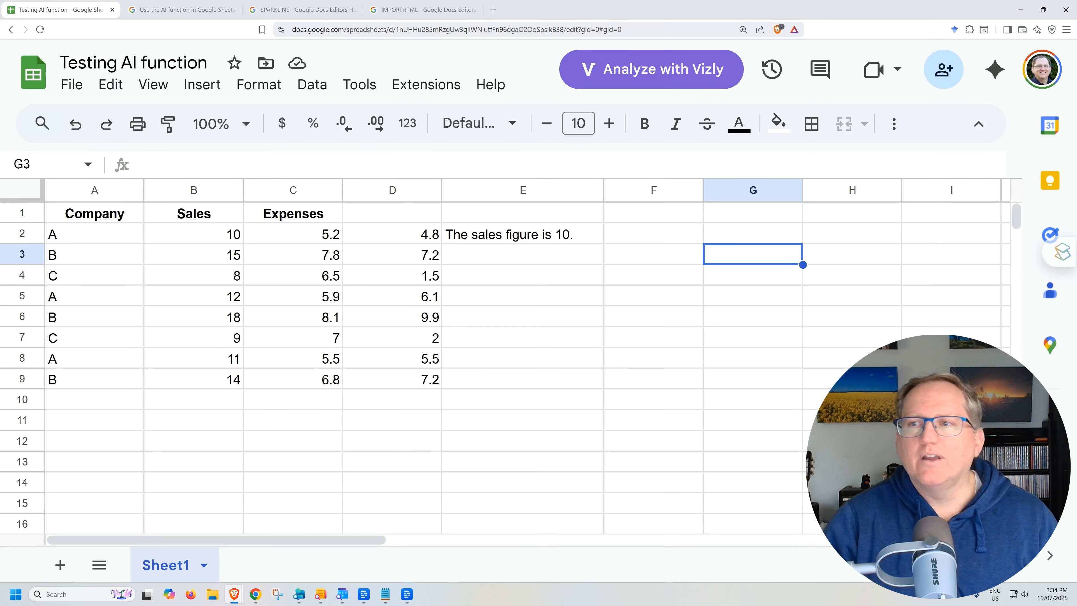
Step: Paste an IMPORTHTML formula importing table 8 from the Eurovision_Song_Contest_2025 Wikipedia page into cell G2
key("alt+Tab")
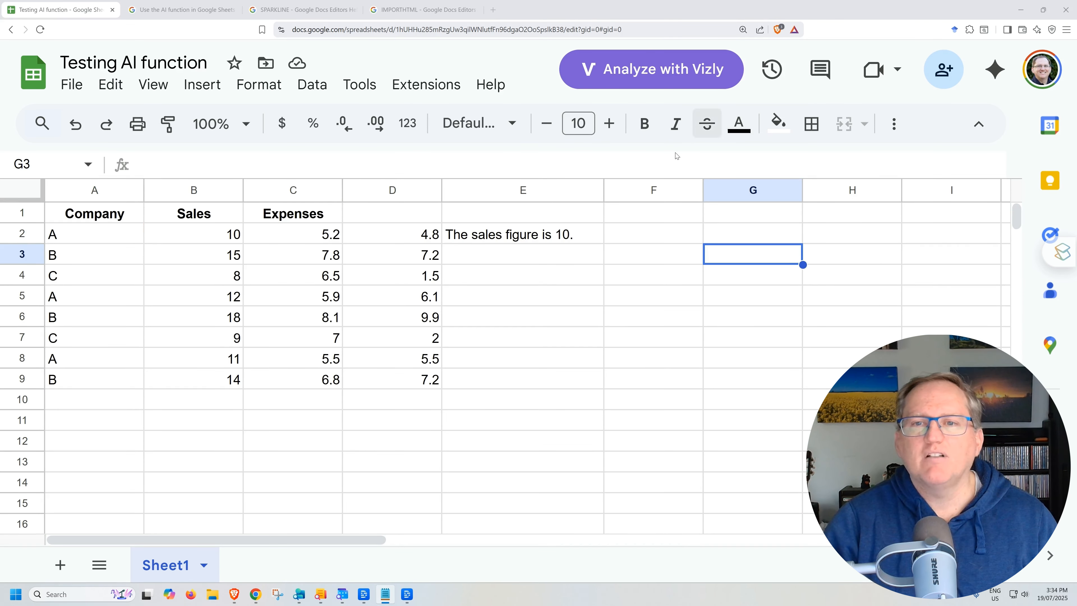
left_click(721, 234)
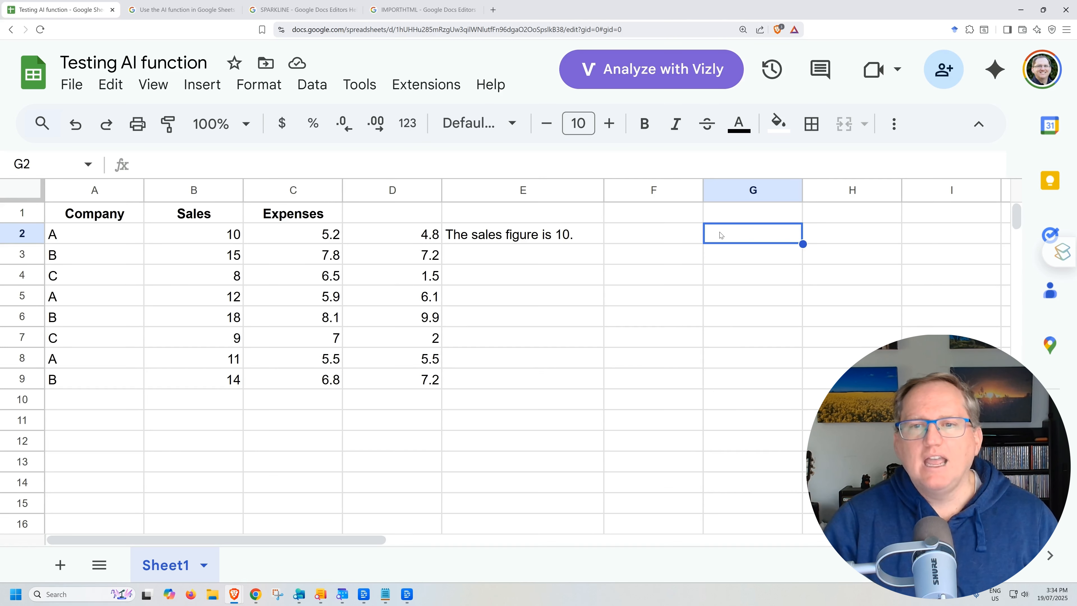
type("=IMPORTHTML(\"https://en.wikipedia.org/wiki/Eurovision_Song_Contest_2025\", \"table\", 8)")
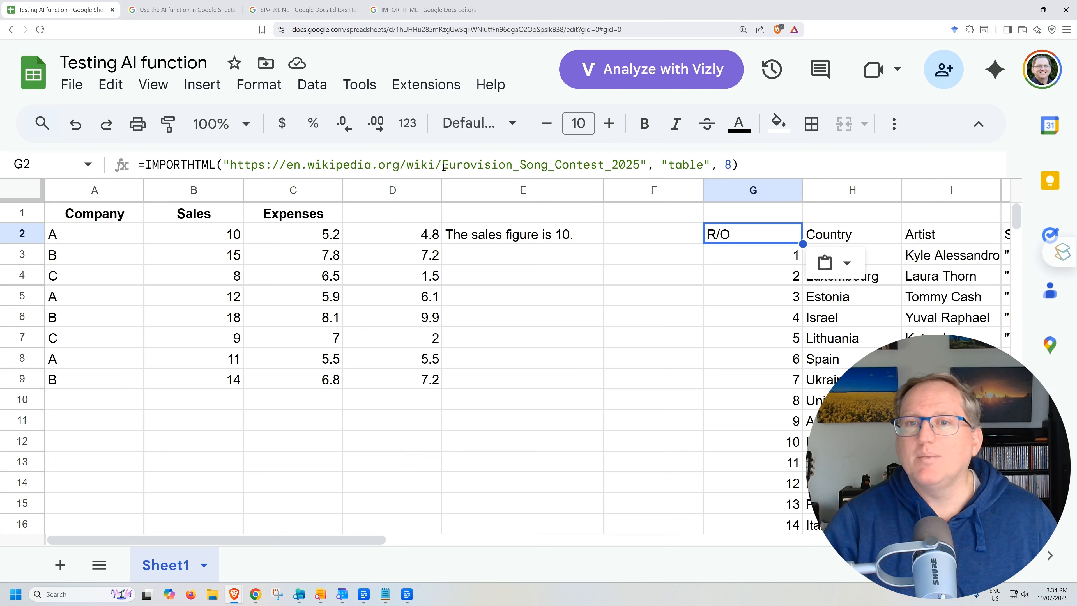
Step: Examine the IMPORTHTML formula's arguments in G2 and the imported Eurovision table
double_click(678, 159)
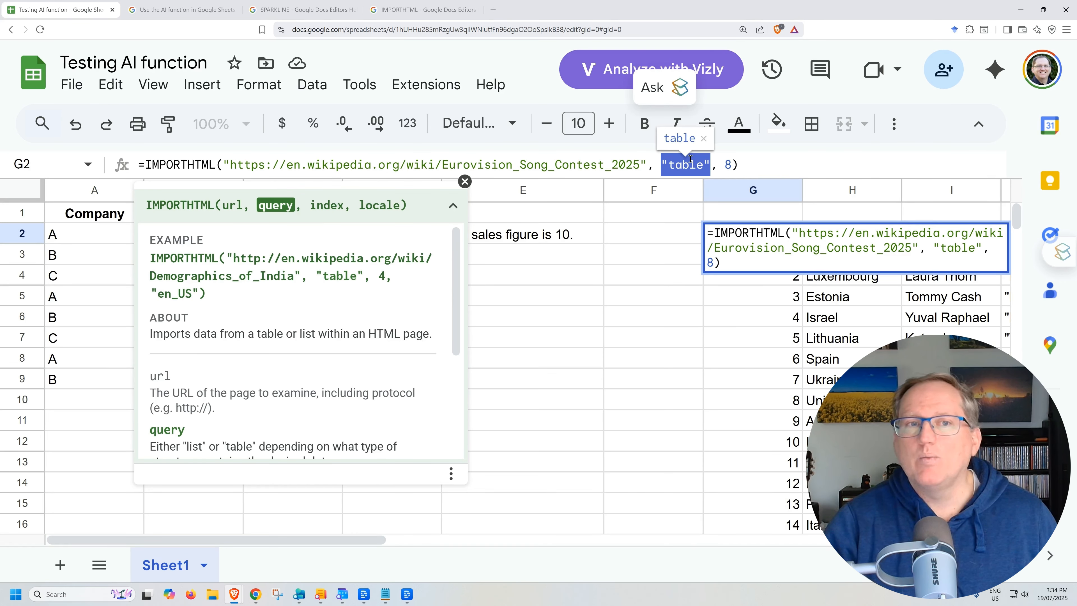
left_click(728, 164)
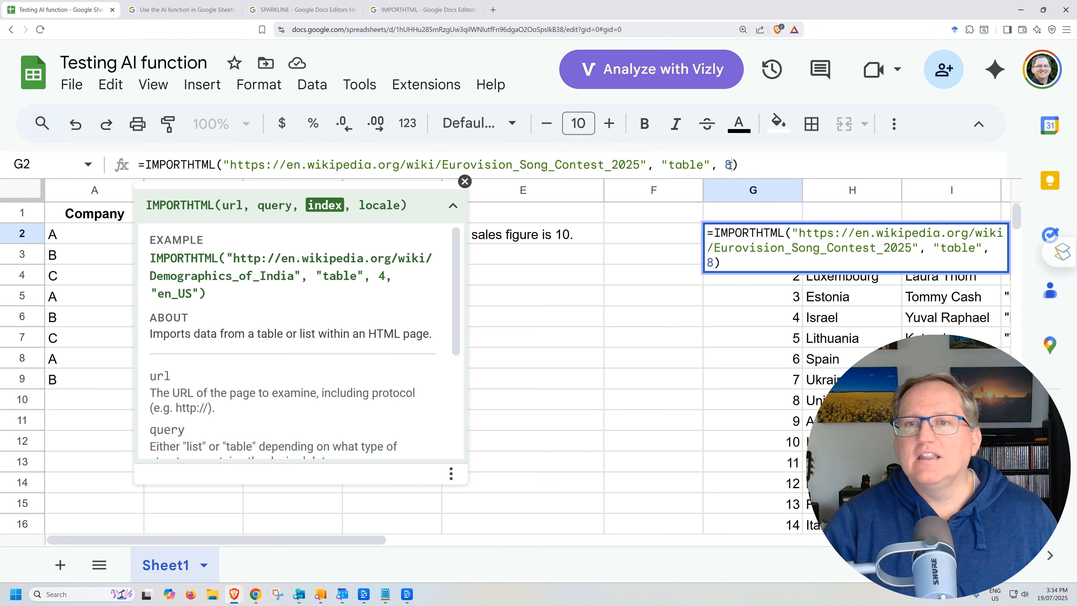
double_click(728, 164)
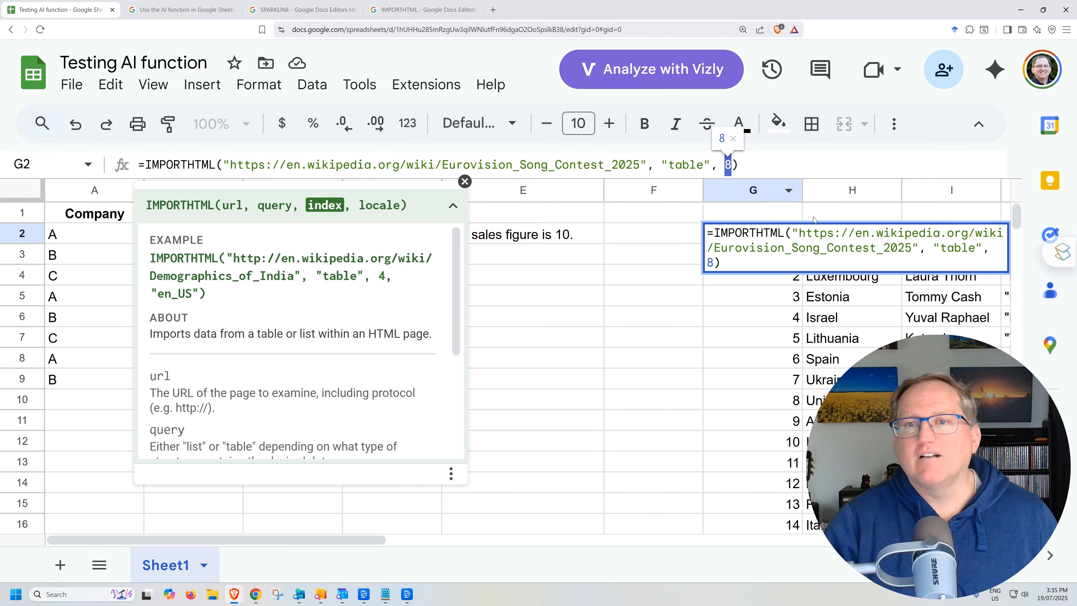
left_click(841, 342)
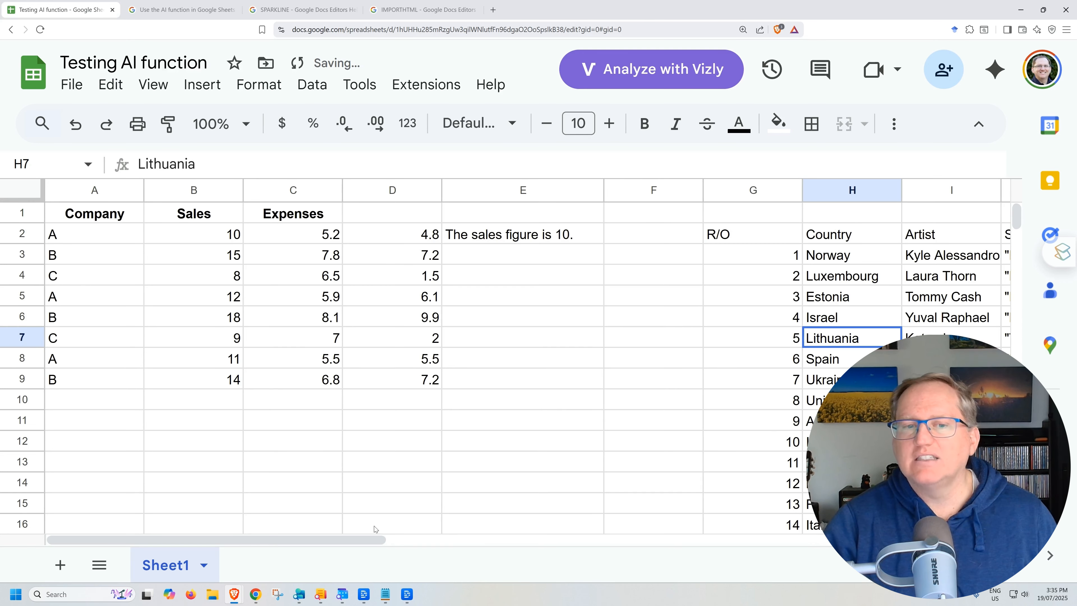
left_click_drag(375, 540, 520, 540)
scroll(560, 396, "down", 3)
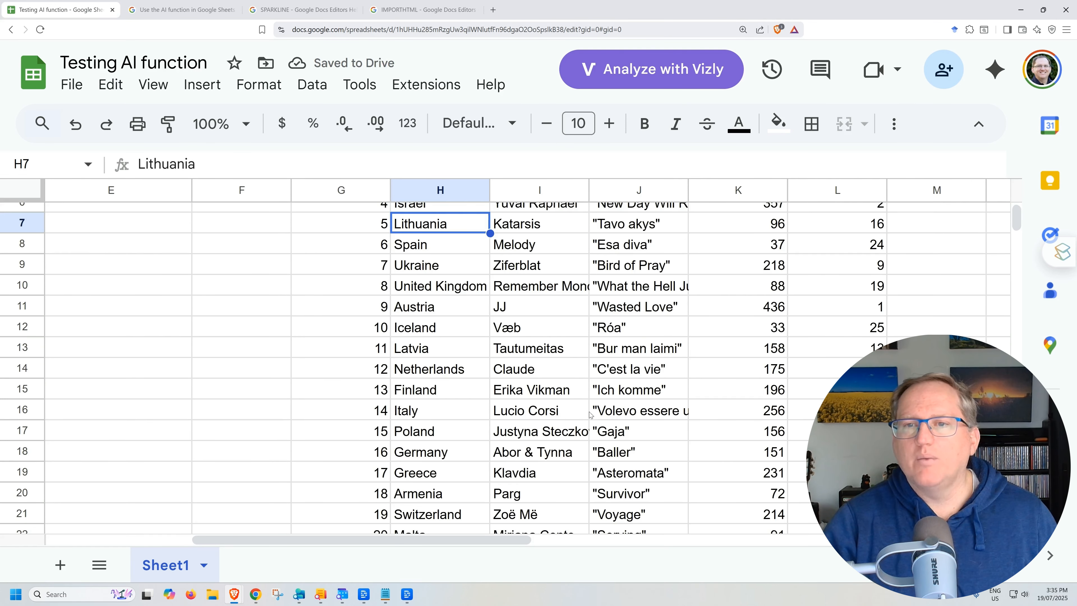
scroll(653, 343, "down", 4)
scroll(651, 332, "up", 5)
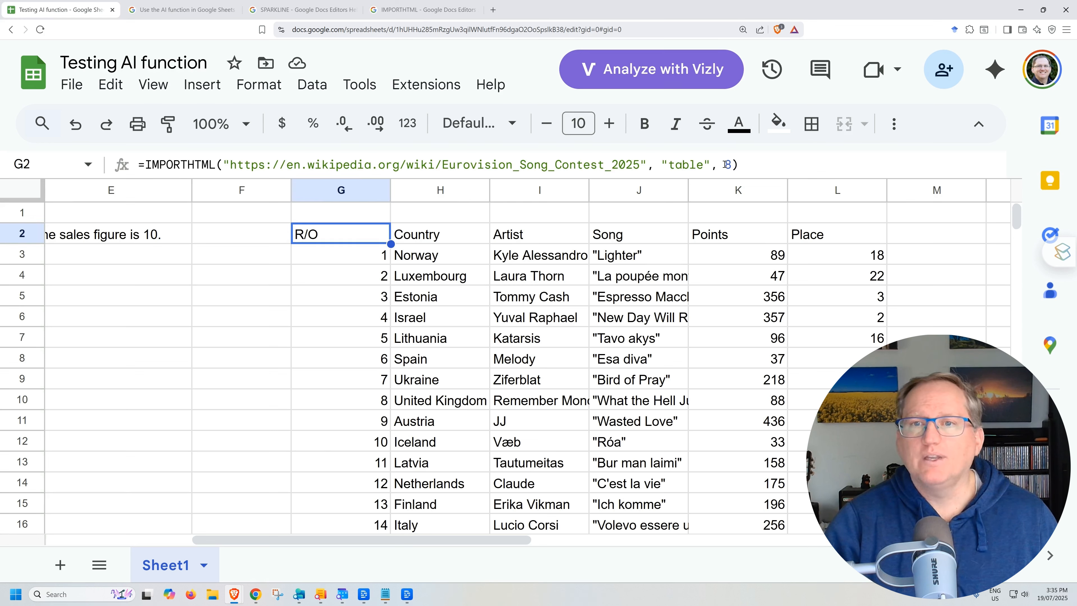
Step: Change the IMPORTHTML table index in G2 to 7
left_click(726, 164)
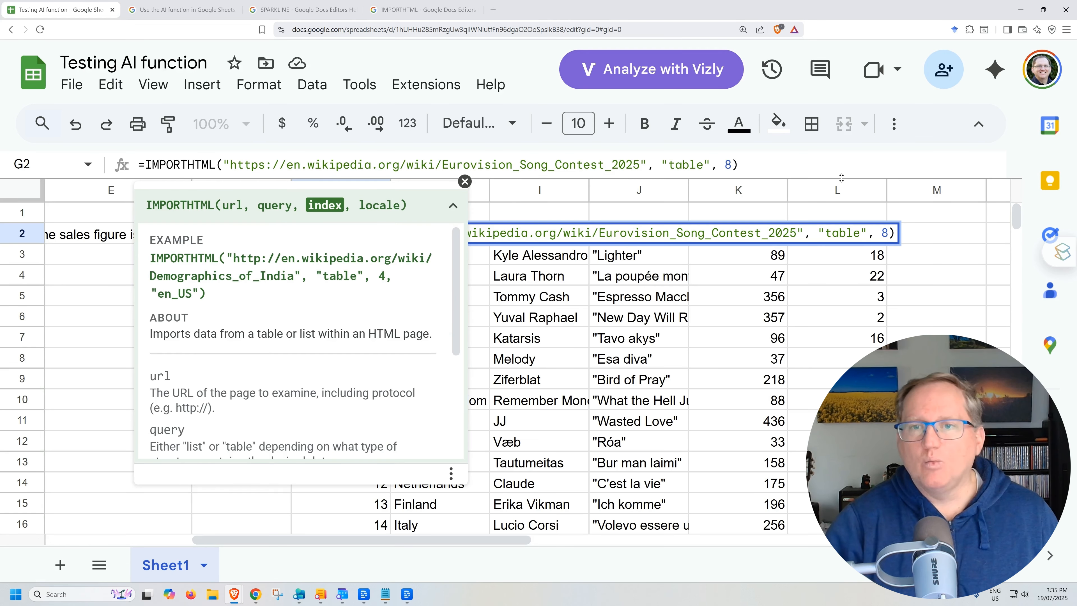
key("BackSpace")
type("7")
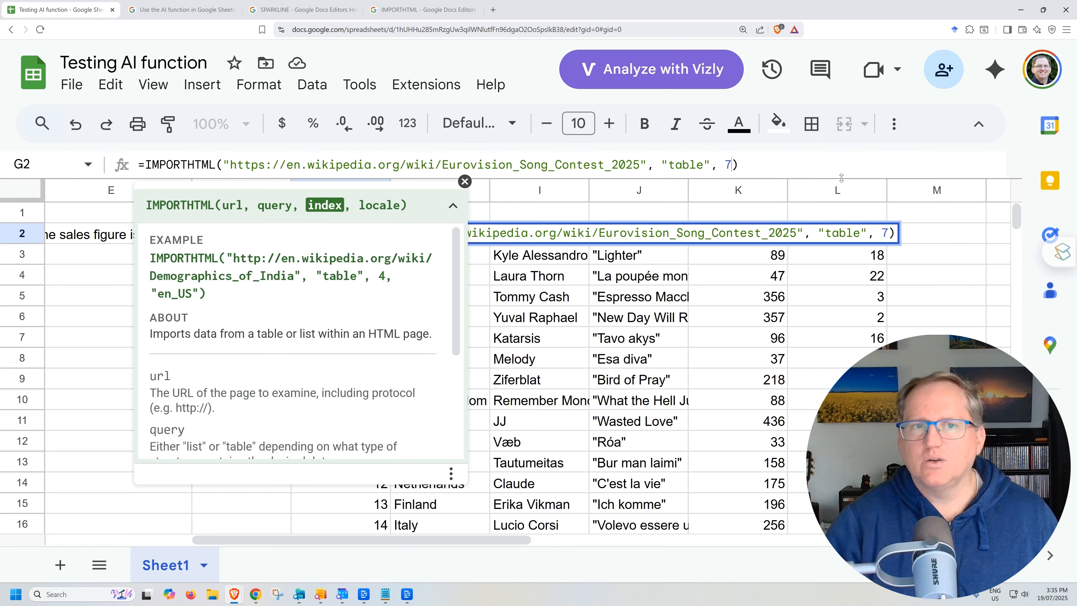
key("Return")
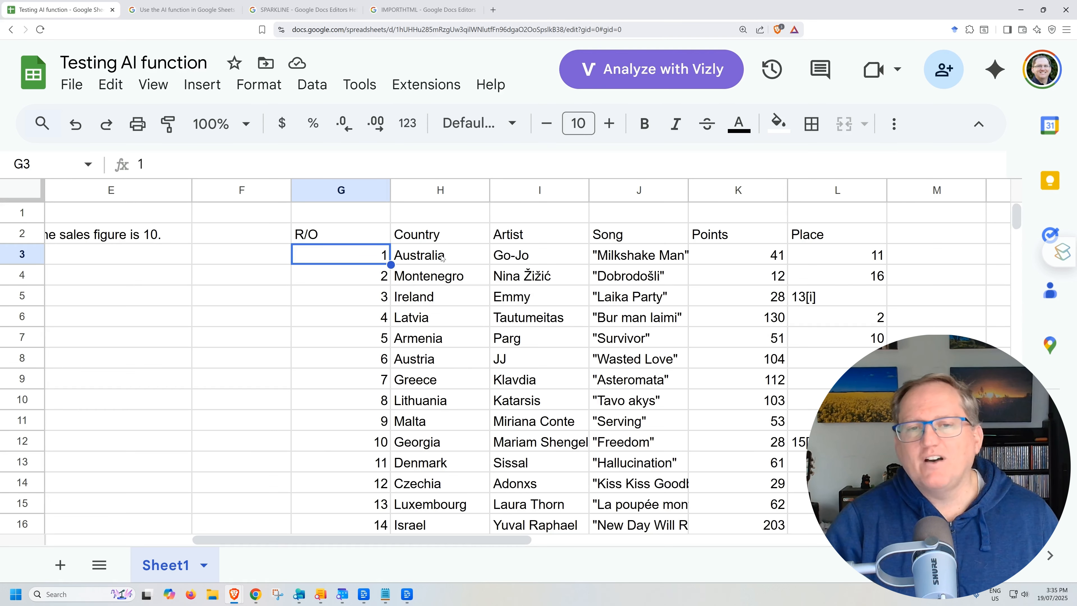
Step: Review the newly imported table and the IMPORTHTML function name in G2's formula
scroll(587, 300, "down", 3)
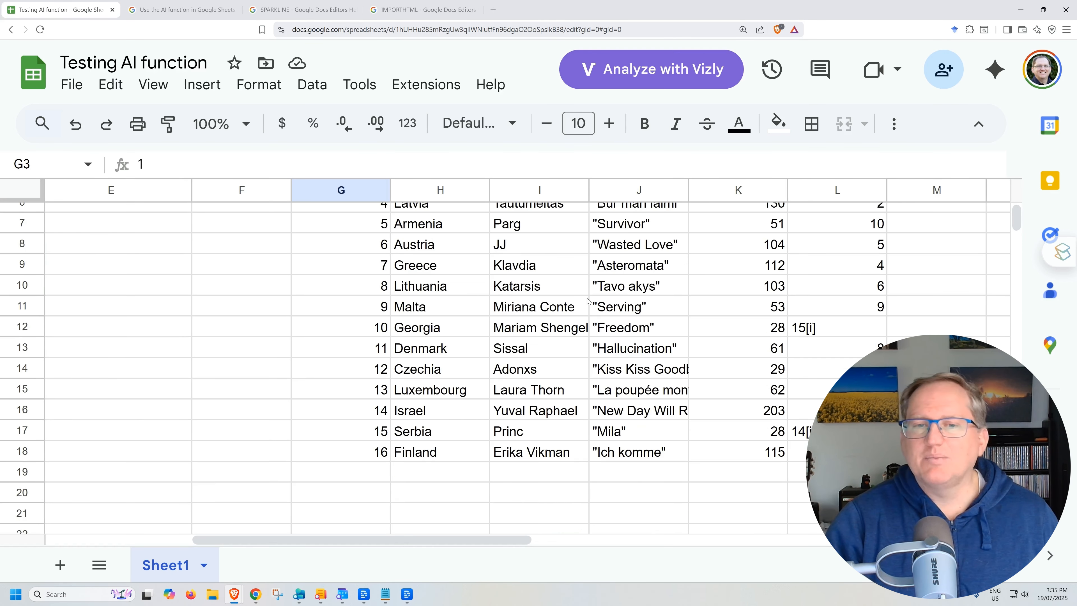
scroll(591, 322, "up", 3)
key("Right")
key("Up")
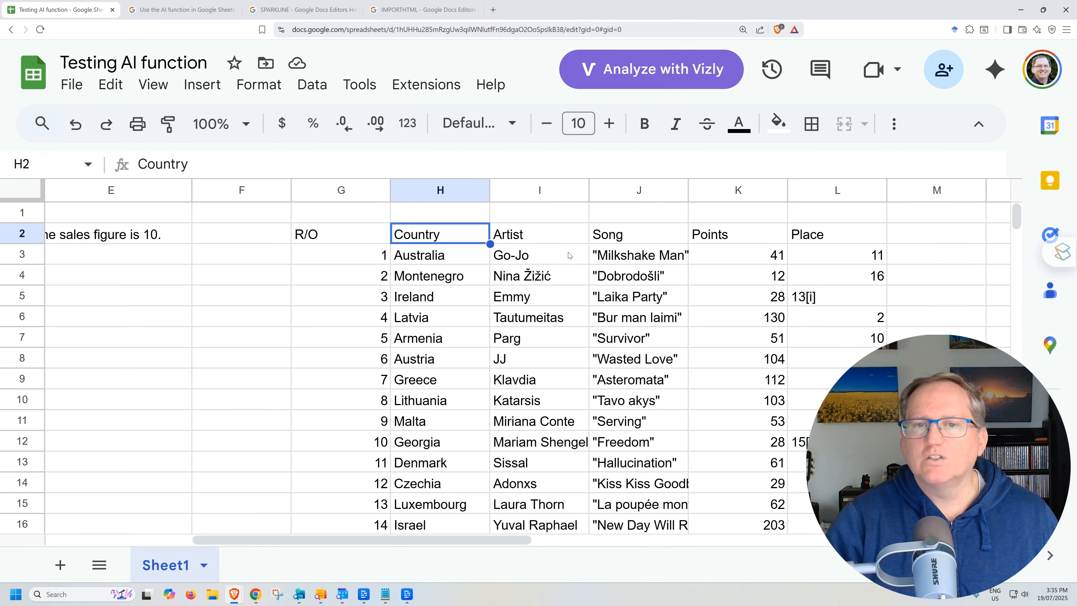
left_click(561, 259)
left_click(413, 229)
left_click(347, 233)
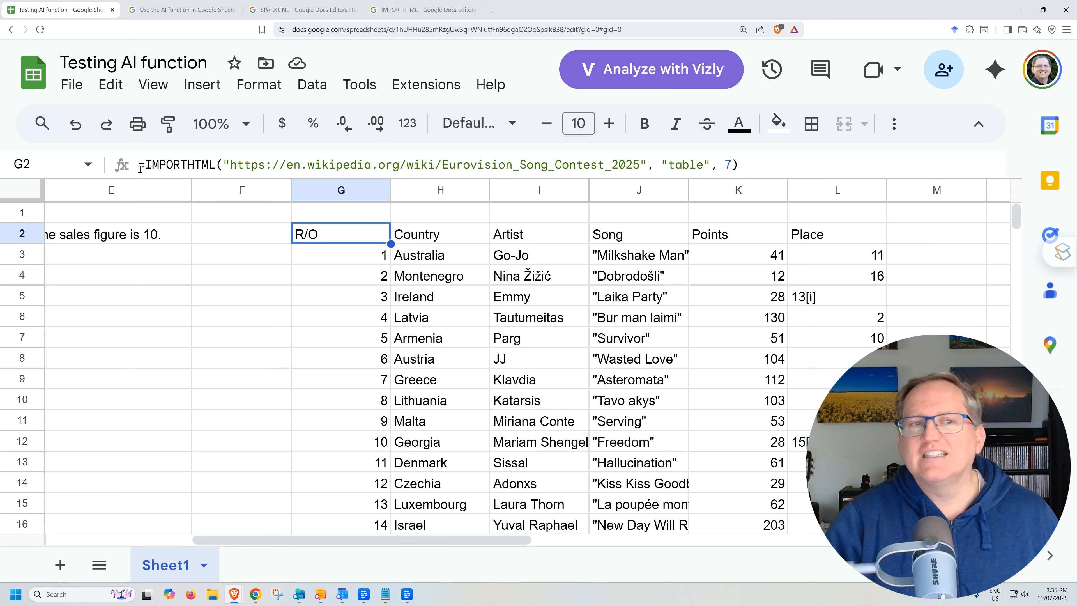
left_click(147, 164)
left_click_drag(148, 164, 215, 164)
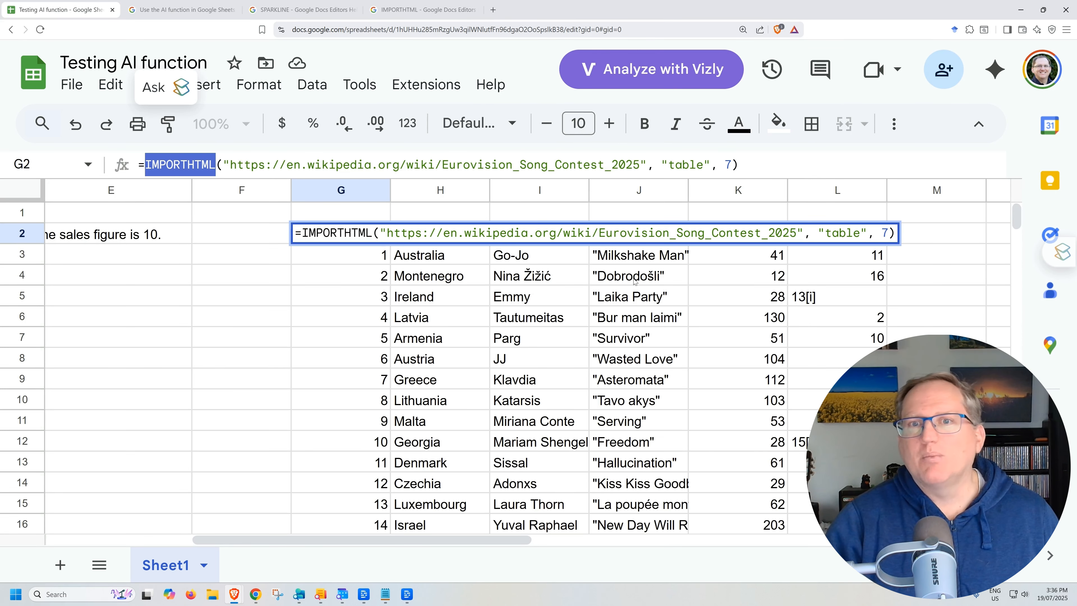
key("Escape")
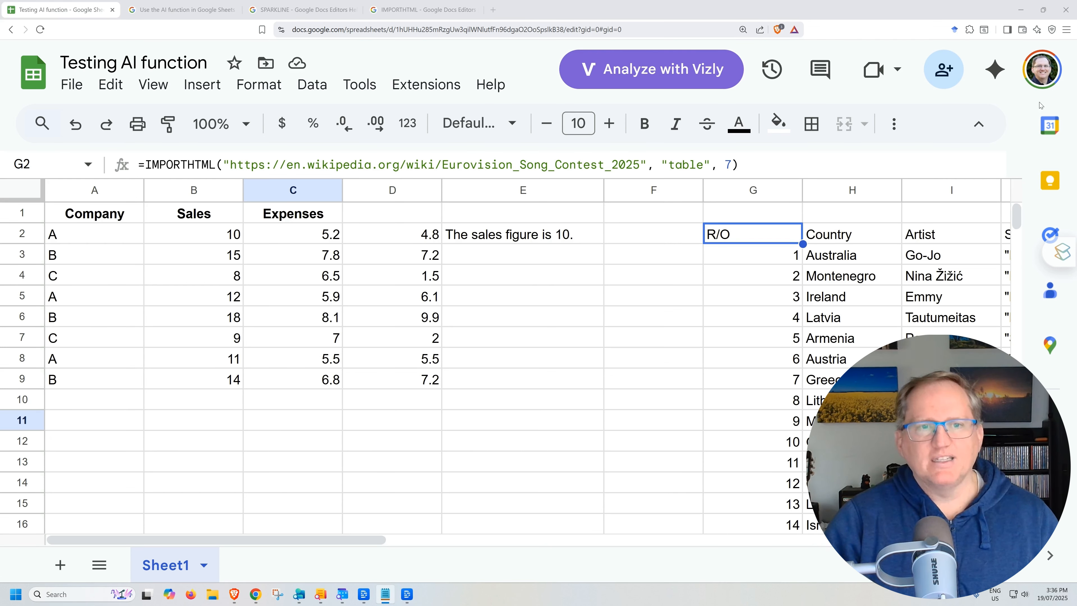
Step: Paste the formula =sparkline(B2:B9) into cell B11
left_click(219, 240)
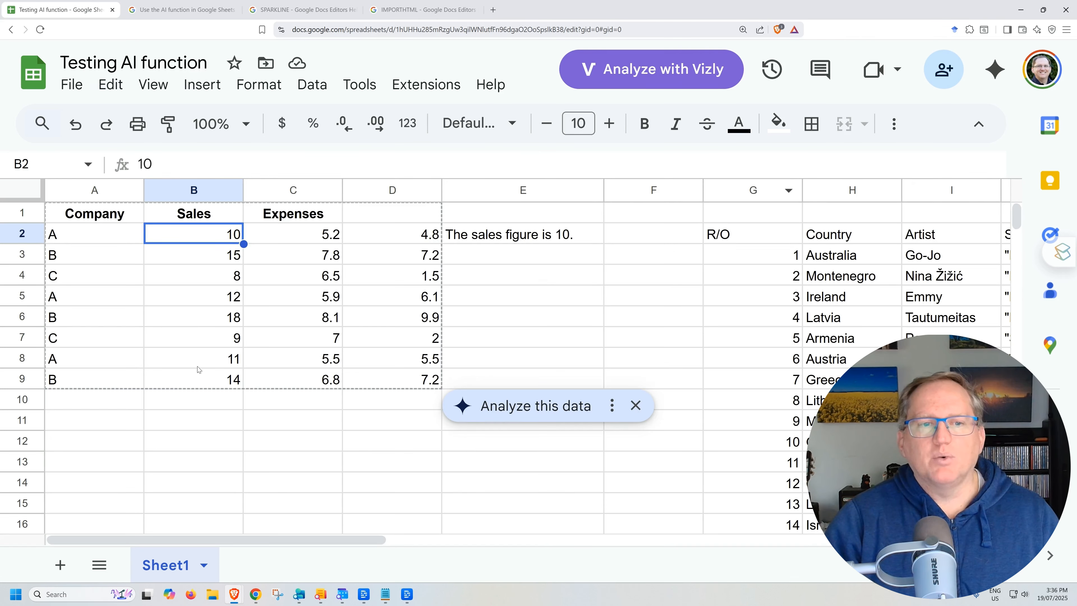
left_click(202, 426)
type("=sparkline(B2:B9)")
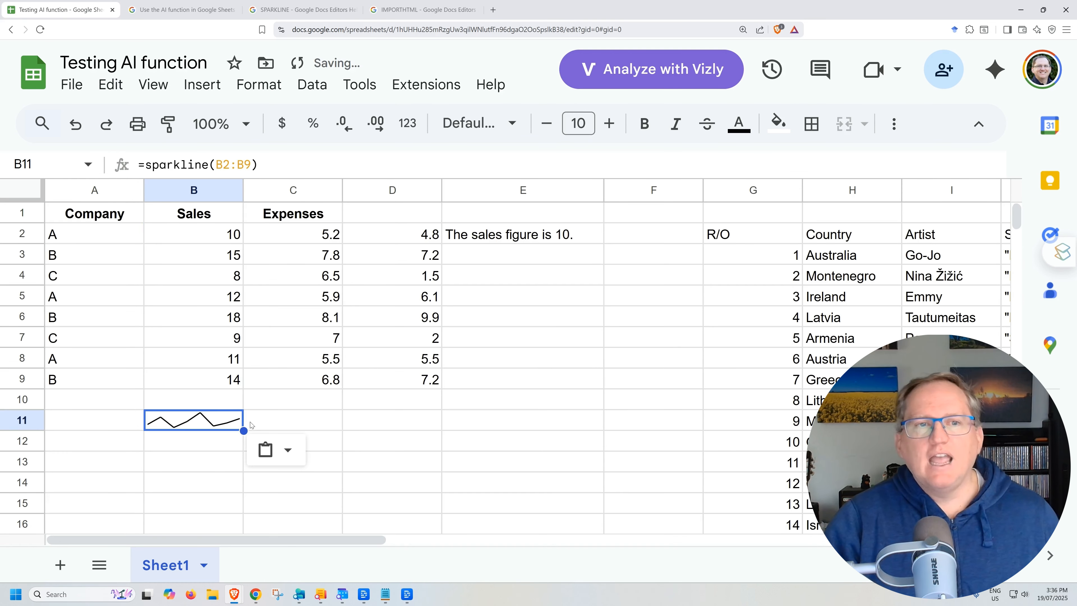
Step: Examine the Sales range B2:B9 and the line sparkline in B11
left_click(210, 240)
left_click(199, 258)
left_click_drag(198, 238, 225, 377)
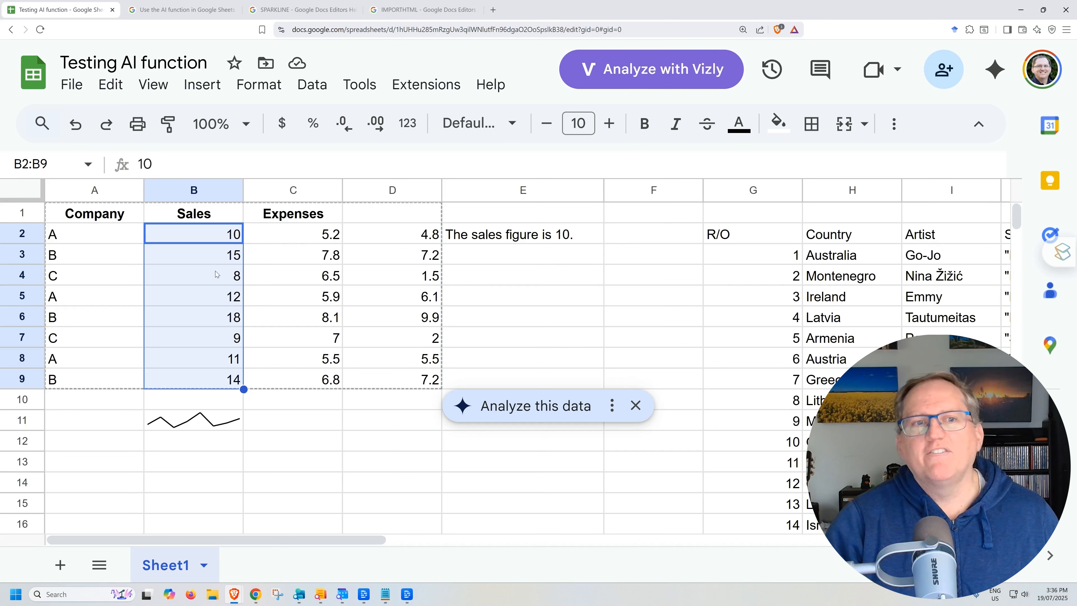
left_click(193, 234)
left_click(198, 255)
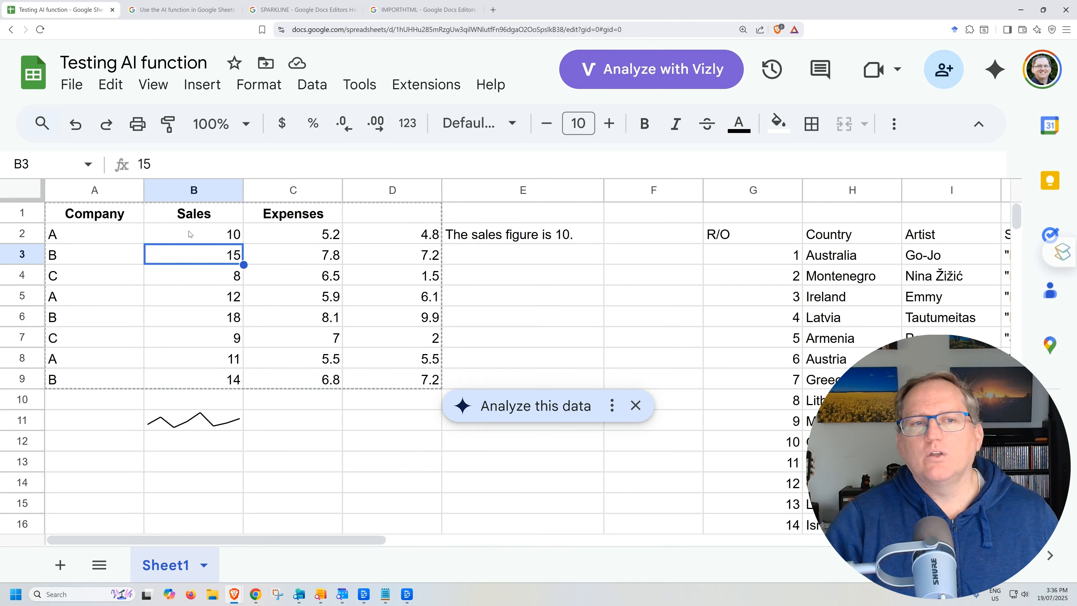
left_click(157, 428)
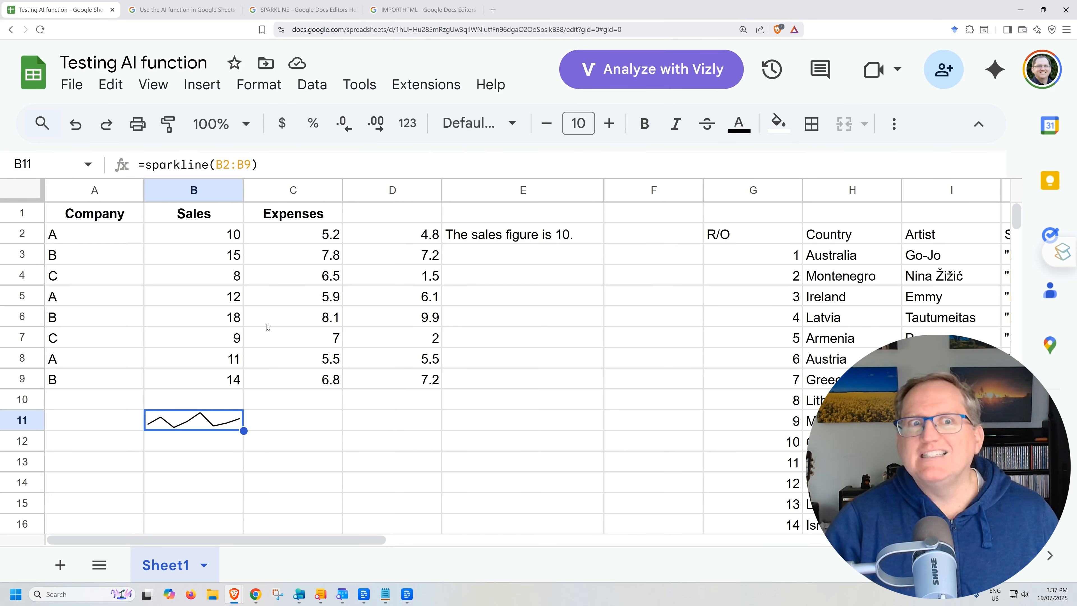
left_click(172, 404)
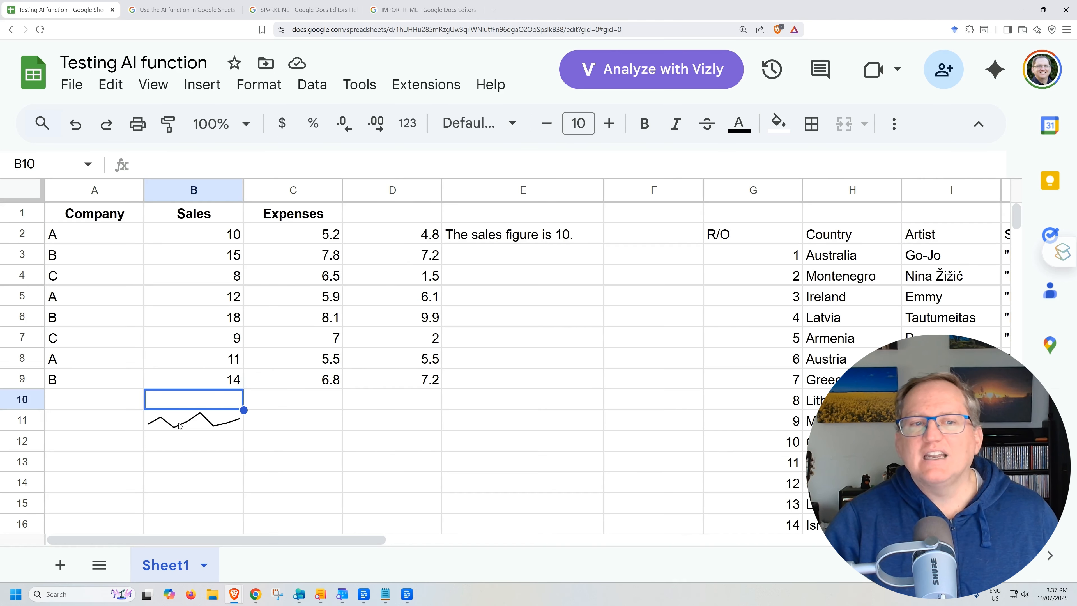
left_click(206, 429)
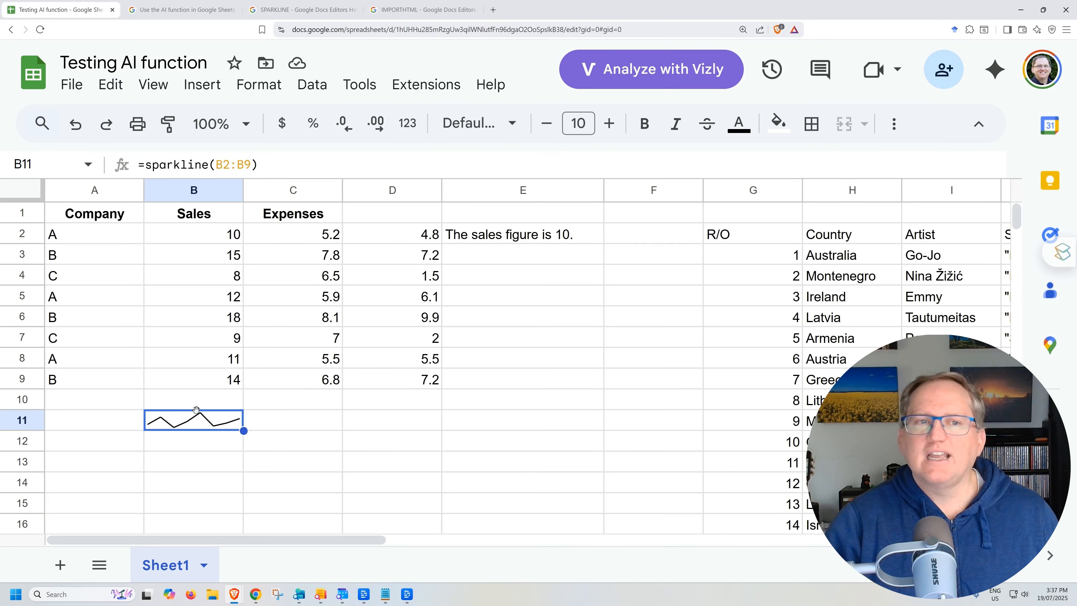
Step: Read the SPARKLINE help page's sample usage and chart type options
left_click(317, 9)
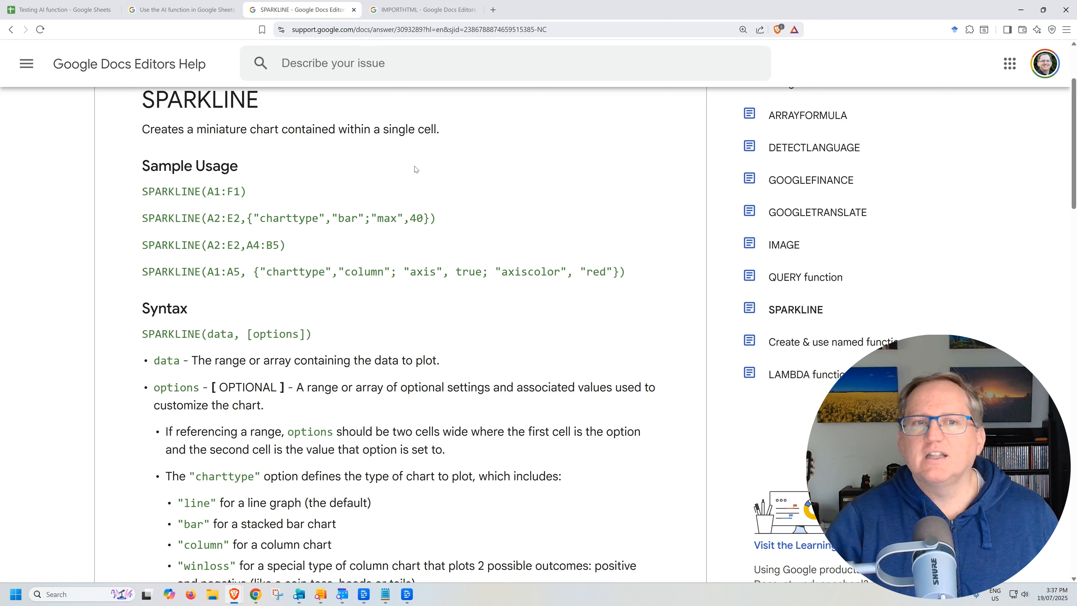
left_click_drag(253, 217, 351, 217)
left_click_drag(404, 271, 561, 272)
scroll(467, 296, "down", 2)
scroll(477, 299, "down", 3)
scroll(311, 236, "down", 18)
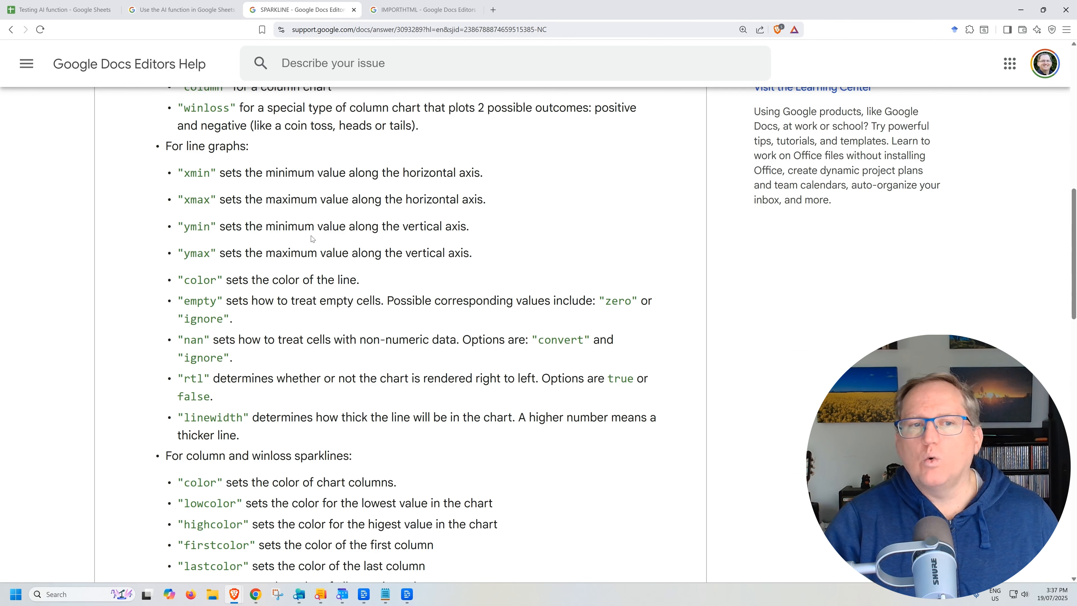
scroll(314, 230, "down", 1)
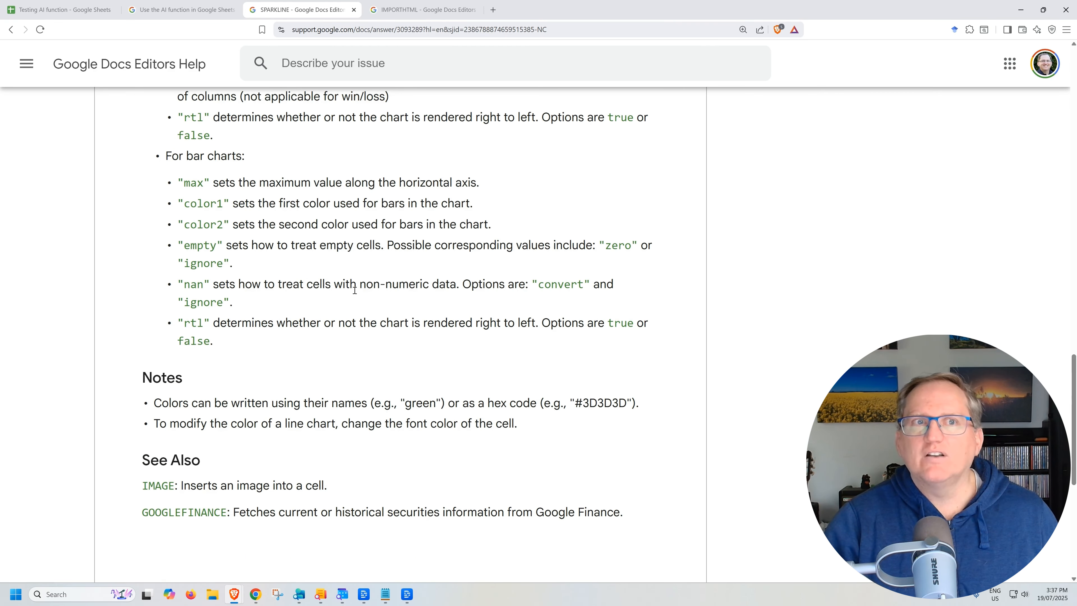
scroll(354, 290, "up", 15)
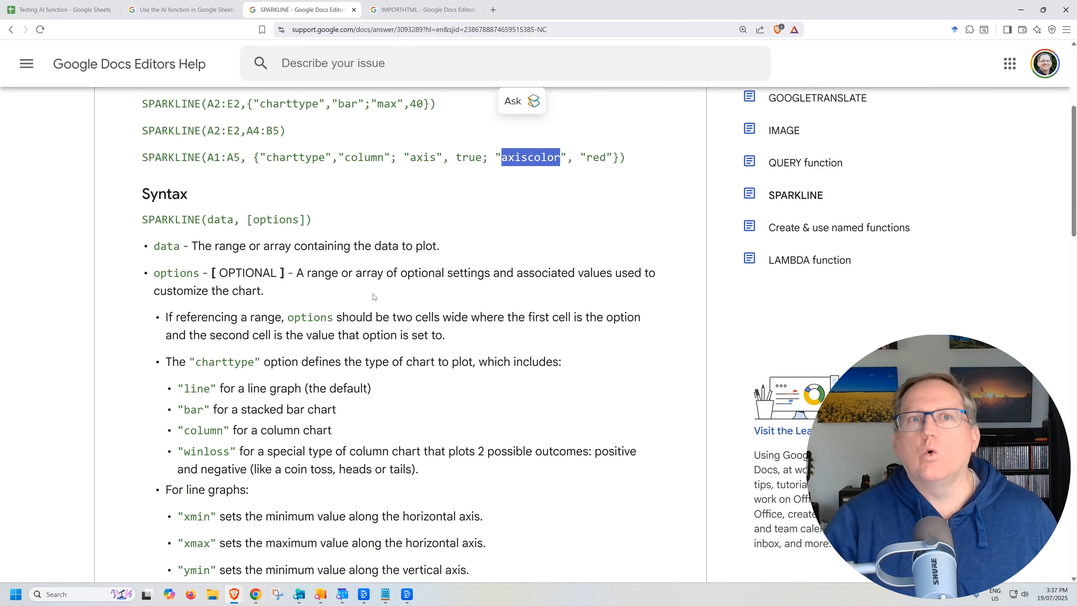
scroll(374, 296, "up", 5)
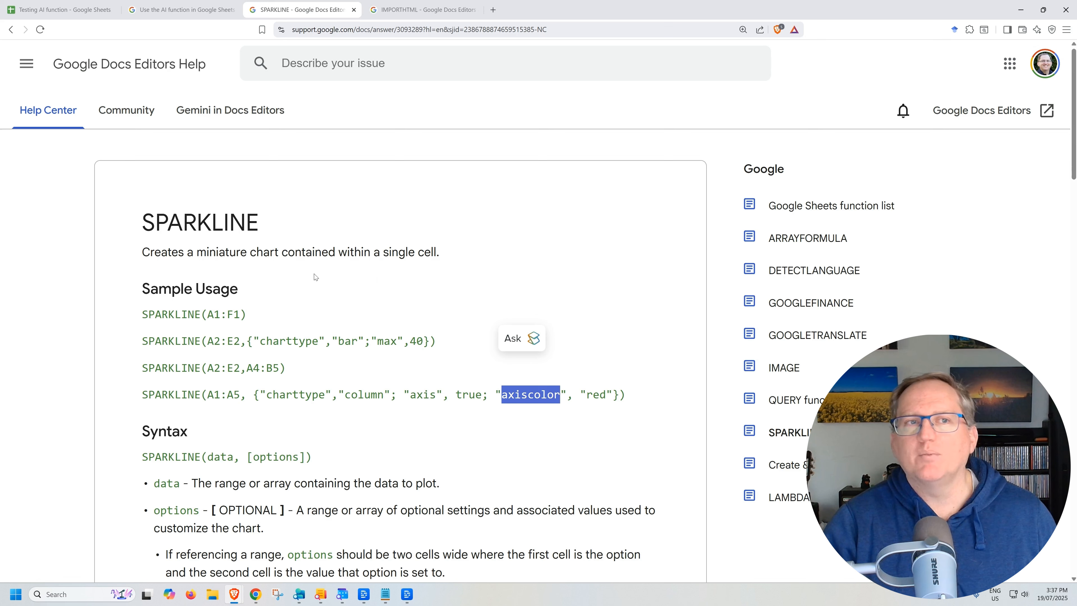
Step: Replace B11's formula with =sparkline(B2:B9, {"charttype","column"; "max",max(B2:B9)}) to draw a column sparkline
left_click(64, 9)
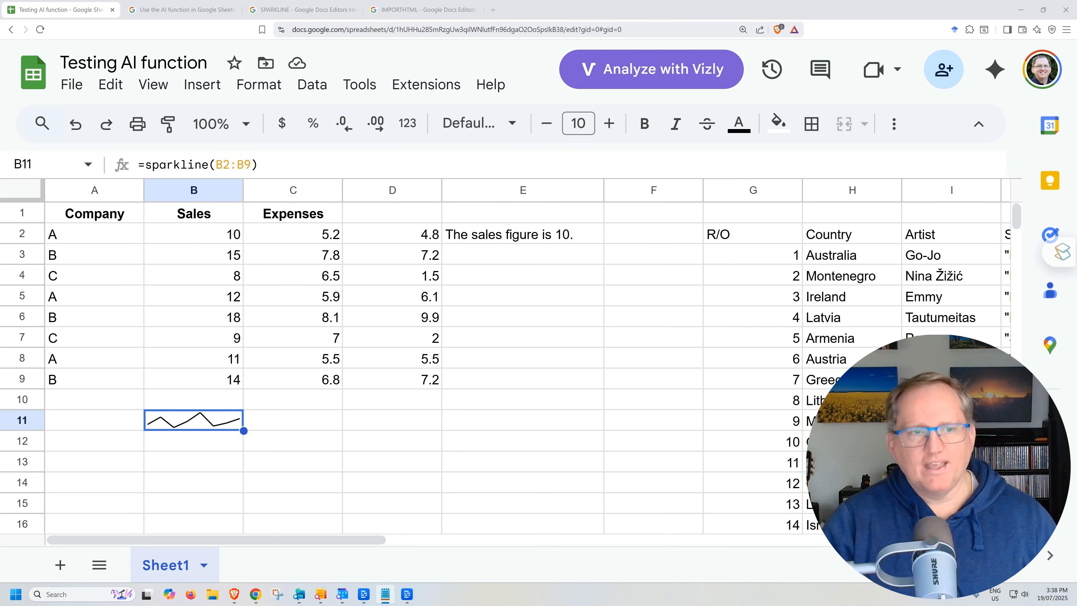
left_click_drag(258, 164, 134, 156)
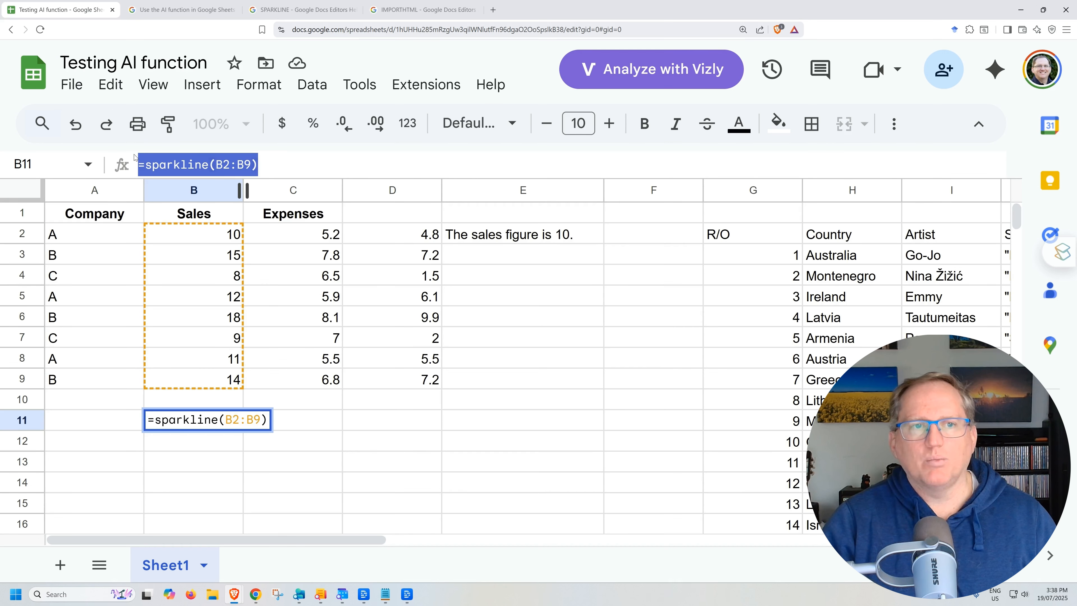
type("=sparkline(B2:B9, {\"charttype\",\"column\"; \"max\",max(B2:B9)})")
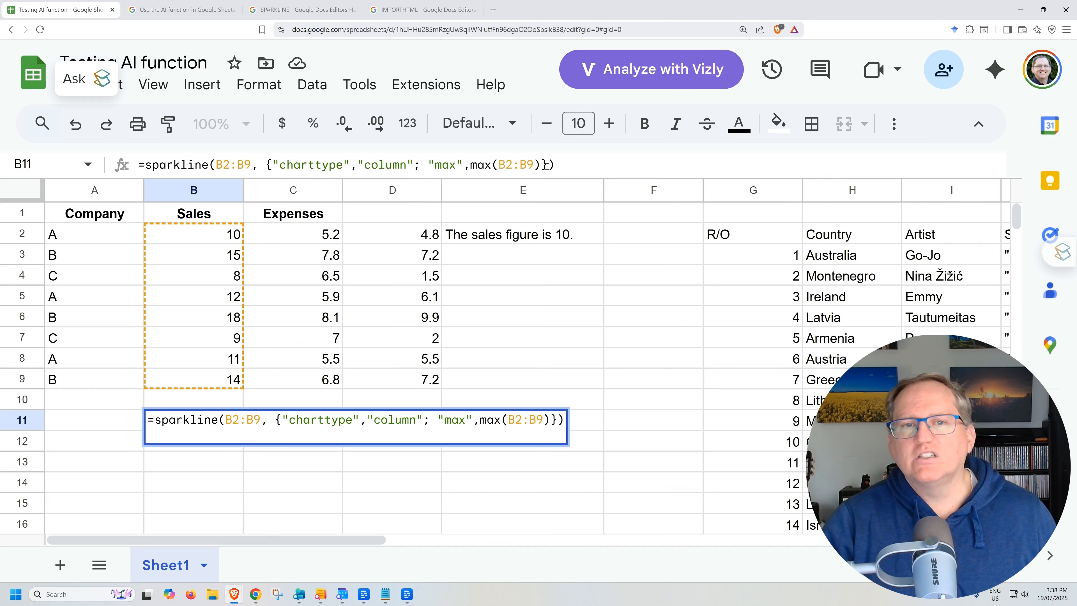
left_click_drag(433, 165, 543, 165)
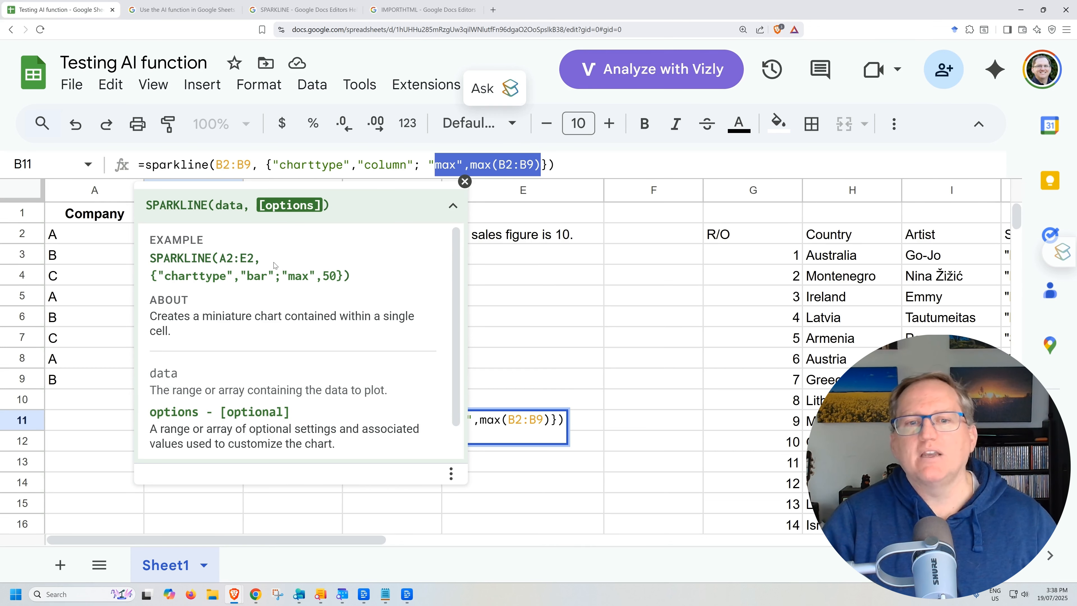
key("Escape")
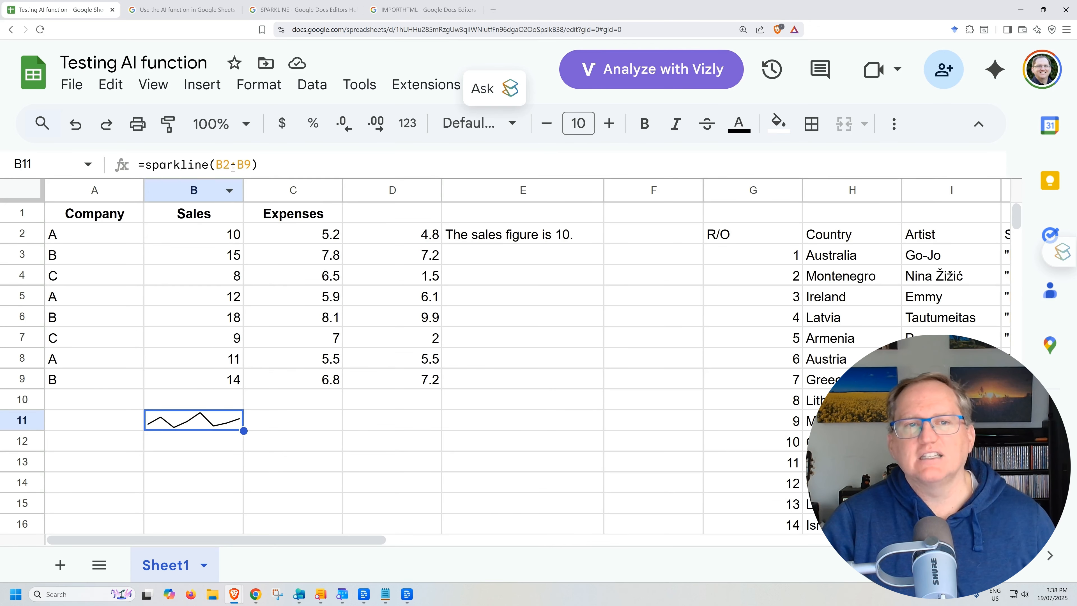
left_click_drag(259, 165, 74, 136)
type("=sparkline(B2:B9, {\"charttype\",\"column\"; \"max\",max(B2:B9)})")
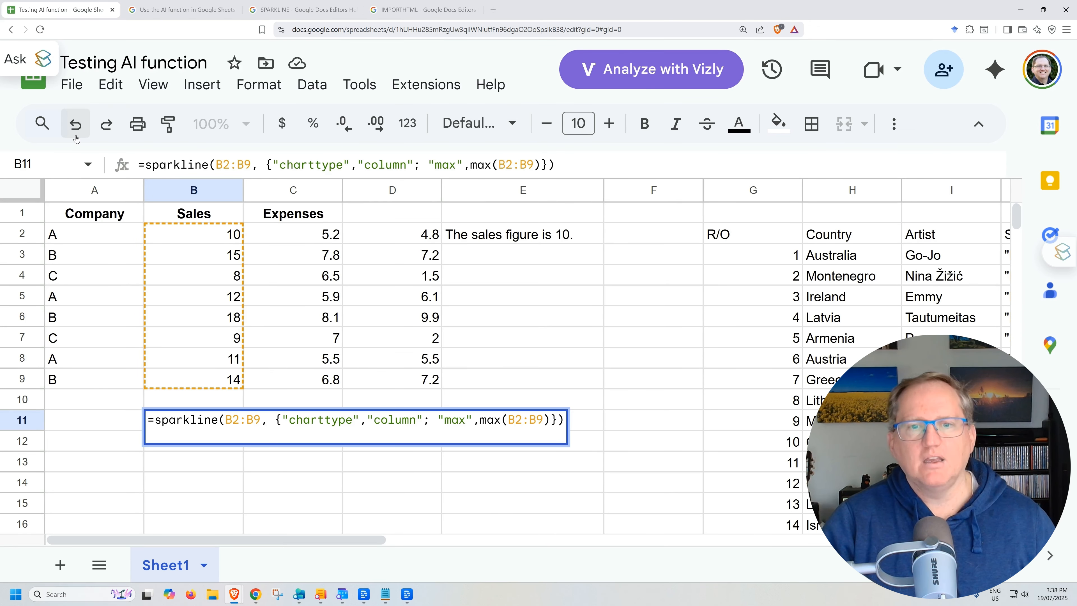
key("Return")
Step: Make row 11 taller so the column sparkline in B11 is larger
left_click(199, 421)
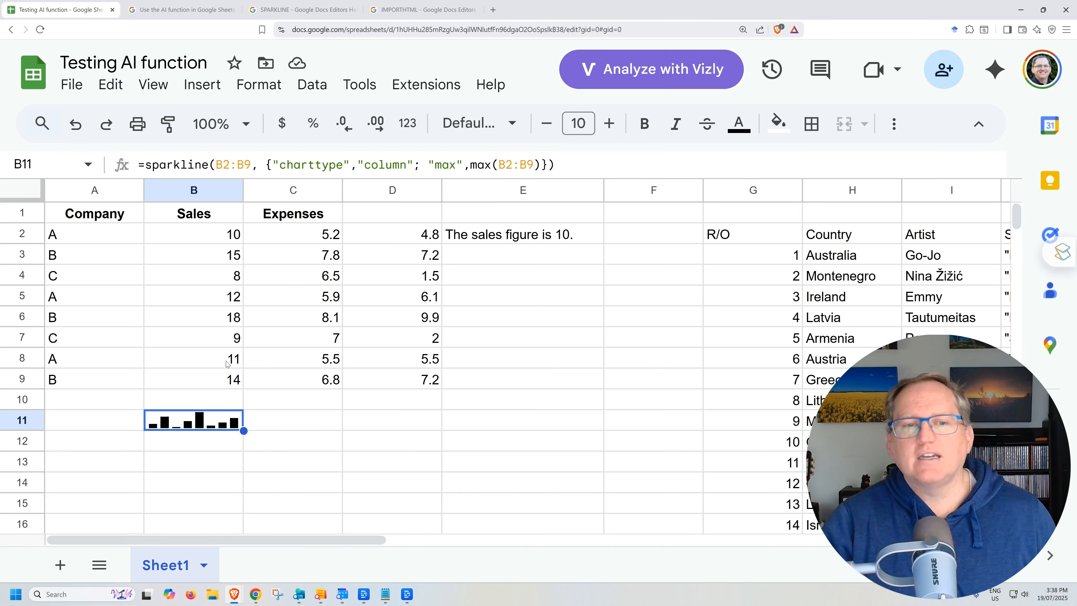
left_click_drag(23, 430, 31, 453)
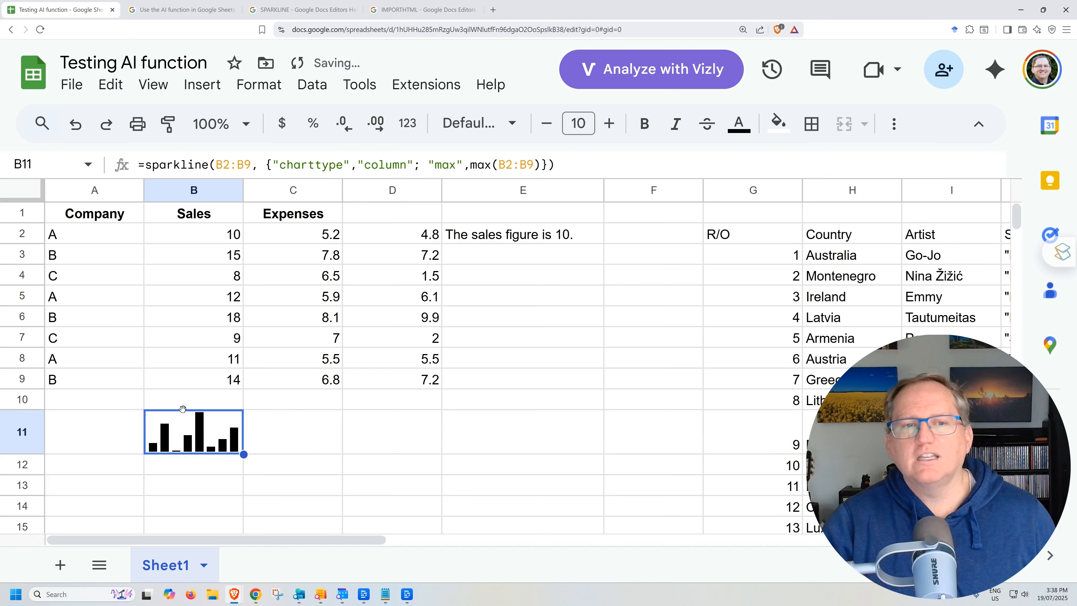